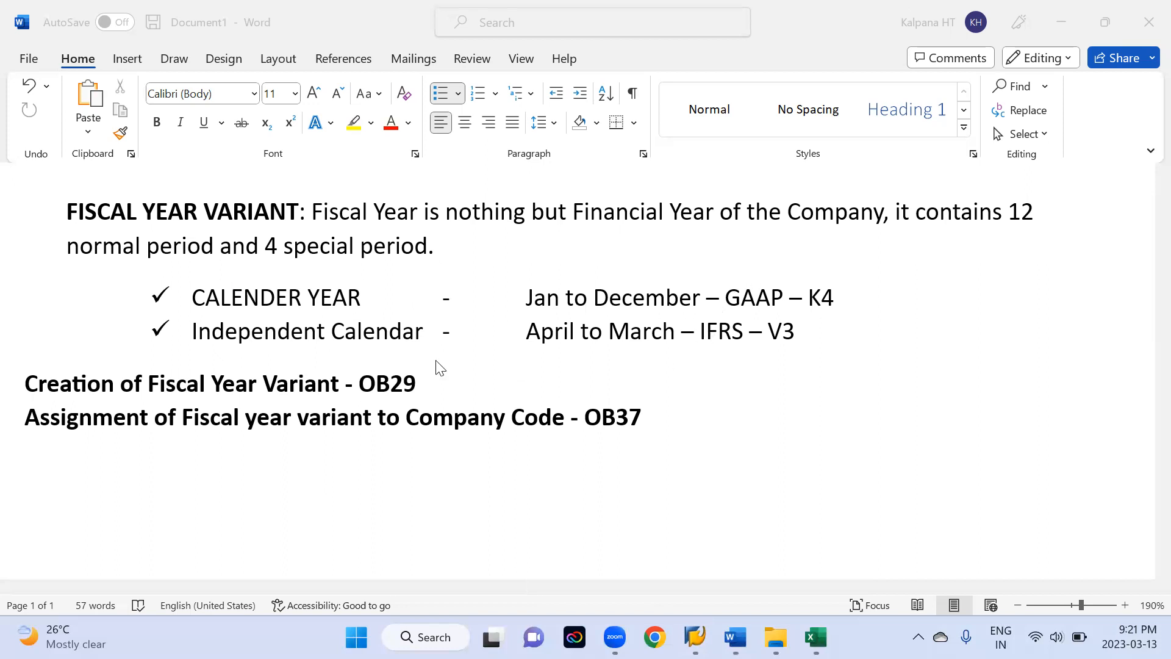
- Switch to SAP Easy Access, run transaction SPRO and try to open the SAP Reference IMG
{"action": "mouse_move", "coordinate": [694, 636]}
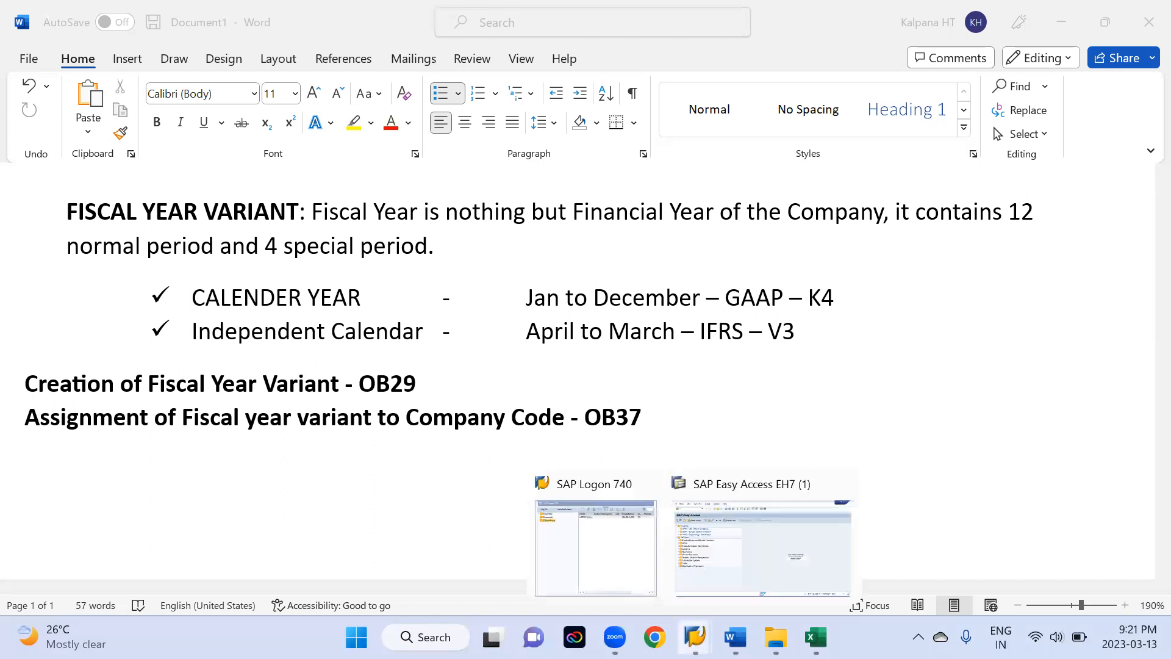
{"action": "left_click", "coordinate": [745, 542]}
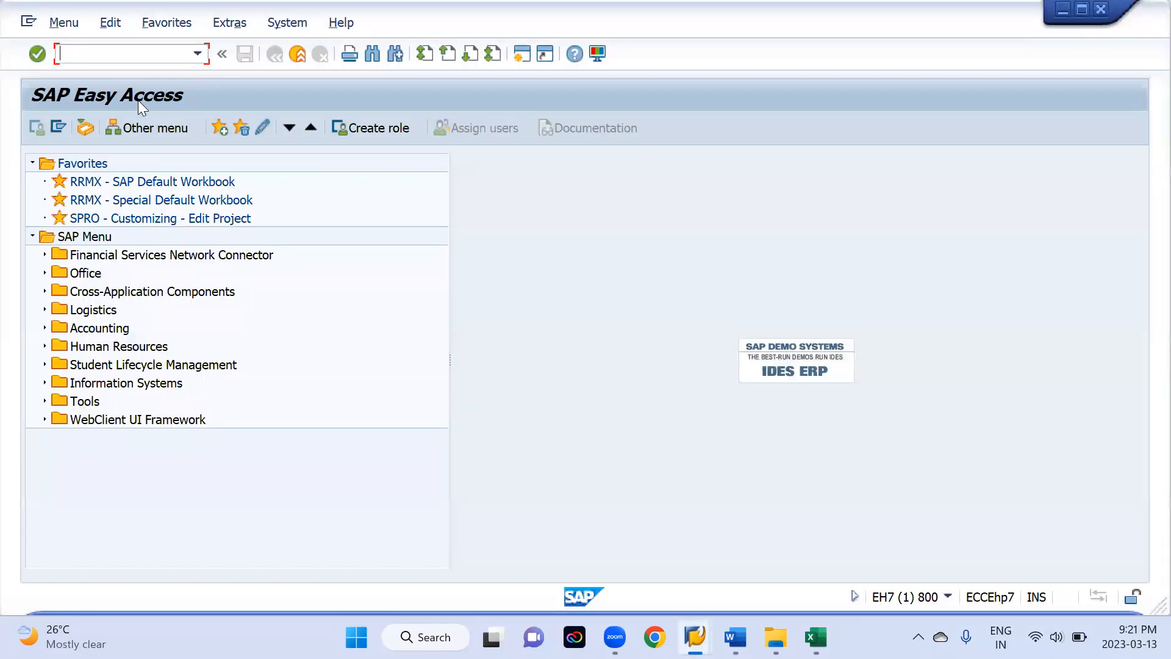
{"action": "type", "text": "spro"}
{"action": "key", "text": "Return"}
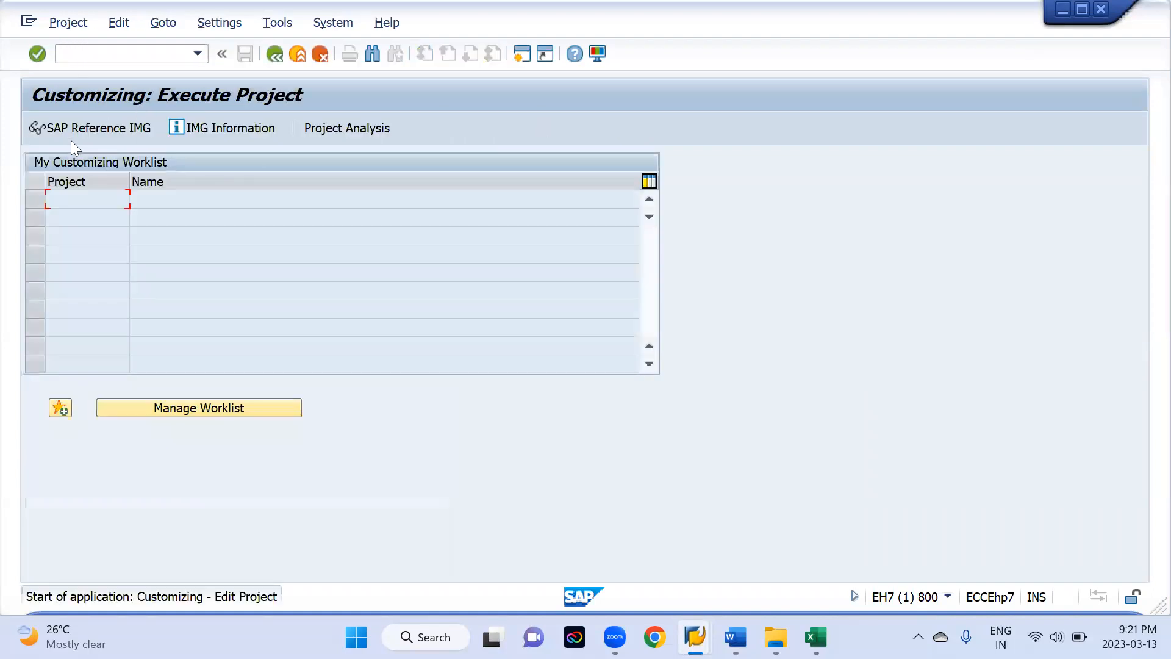
{"action": "left_click", "coordinate": [80, 123]}
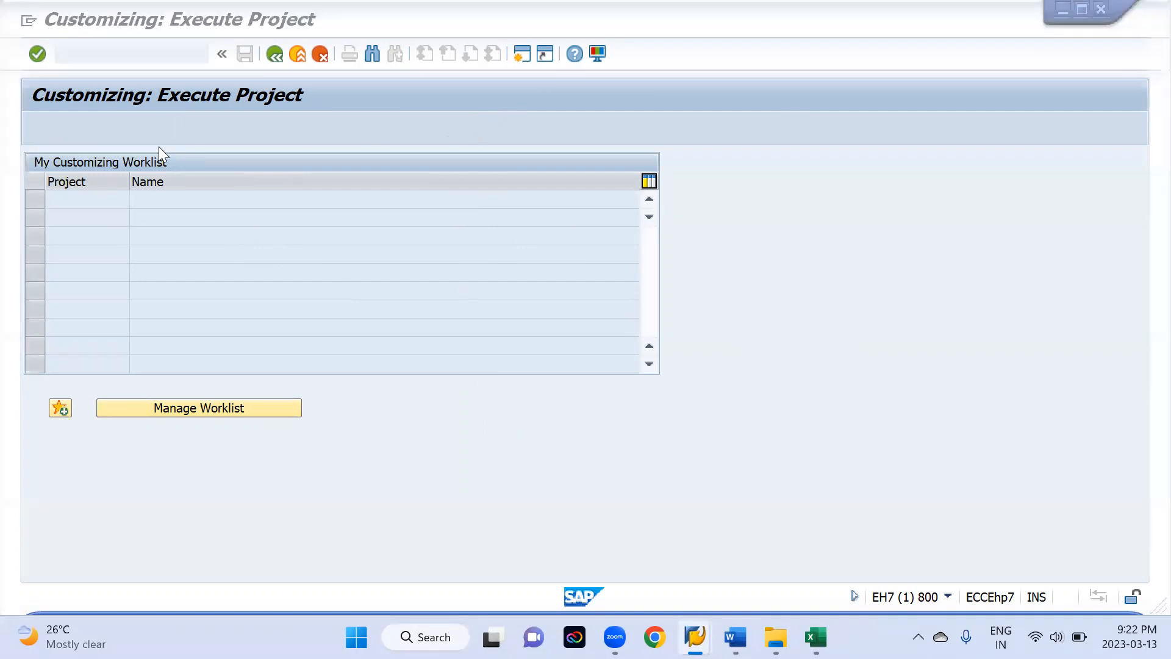
- End the SAP Logon process in Task Manager, close it and relaunch SAP Logon from the desktop
{"action": "key", "text": "ctrl+shift+Escape"}
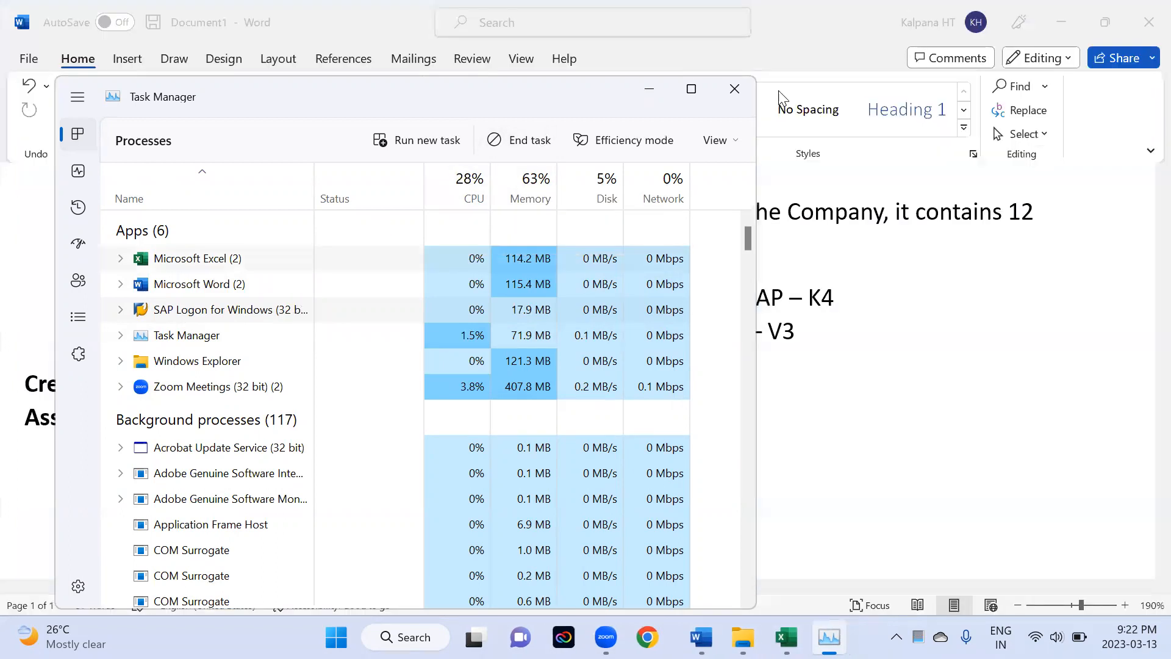
{"action": "left_click", "coordinate": [735, 89]}
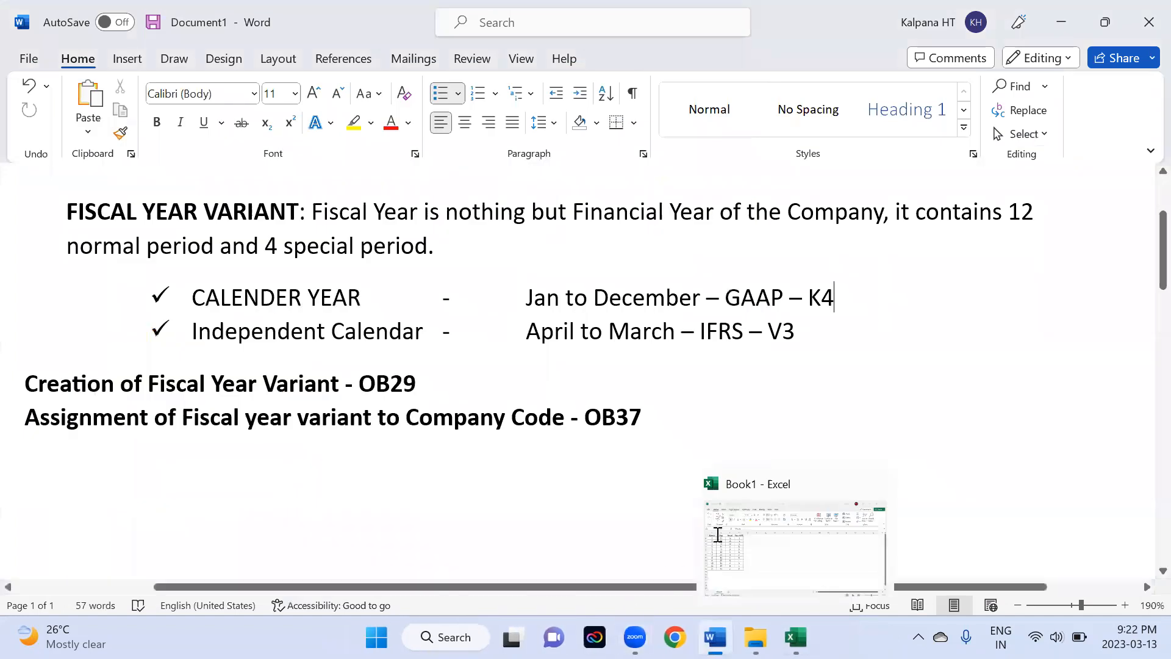
{"action": "left_click", "coordinate": [1061, 22]}
{"action": "double_click", "coordinate": [103, 226]}
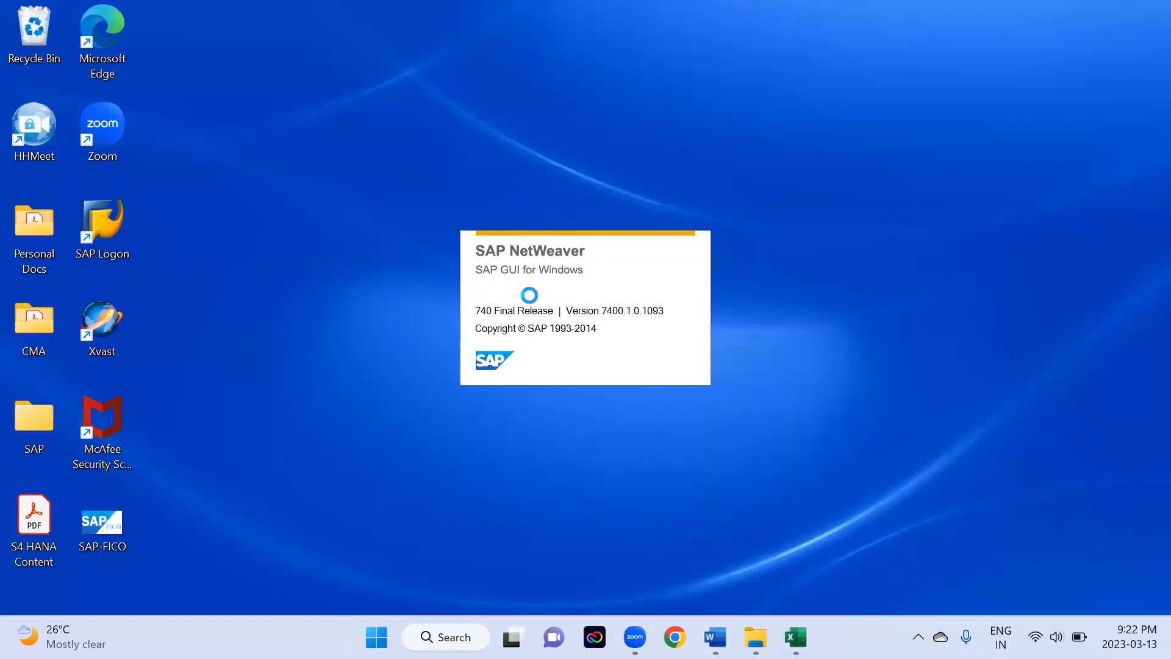
{"action": "key", "text": "alt+Tab"}
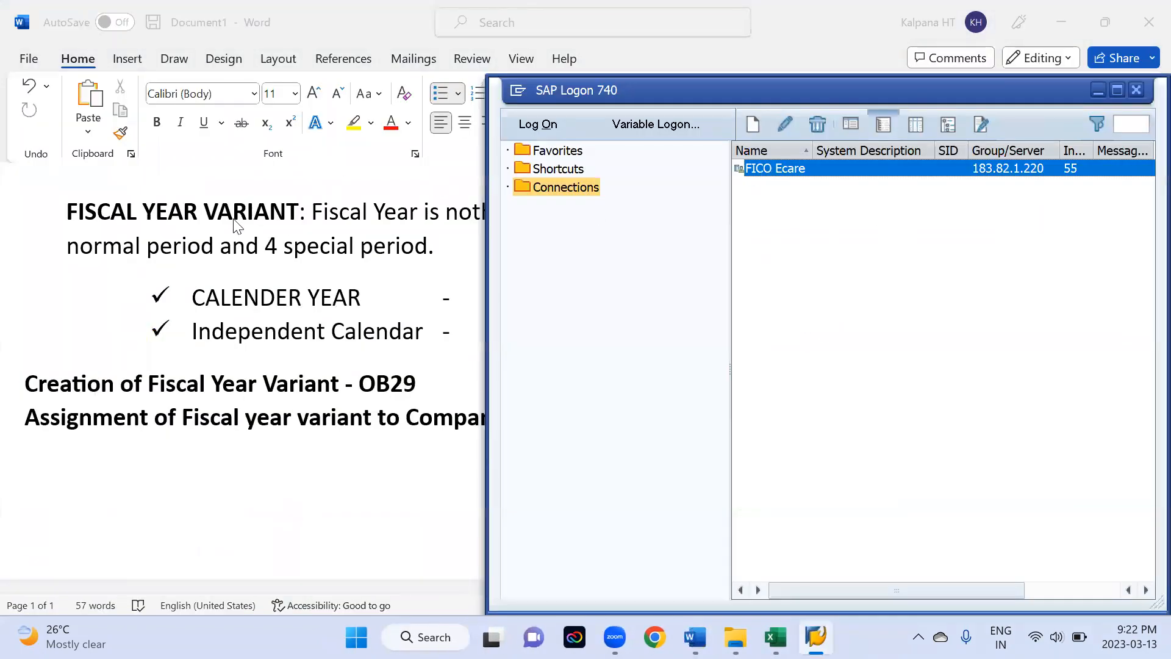
- Log on to the FICO Ecare connection with the user name and account password
{"action": "key", "text": "Return"}
{"action": "key", "text": "Down"}
{"action": "key", "text": "Tab"}
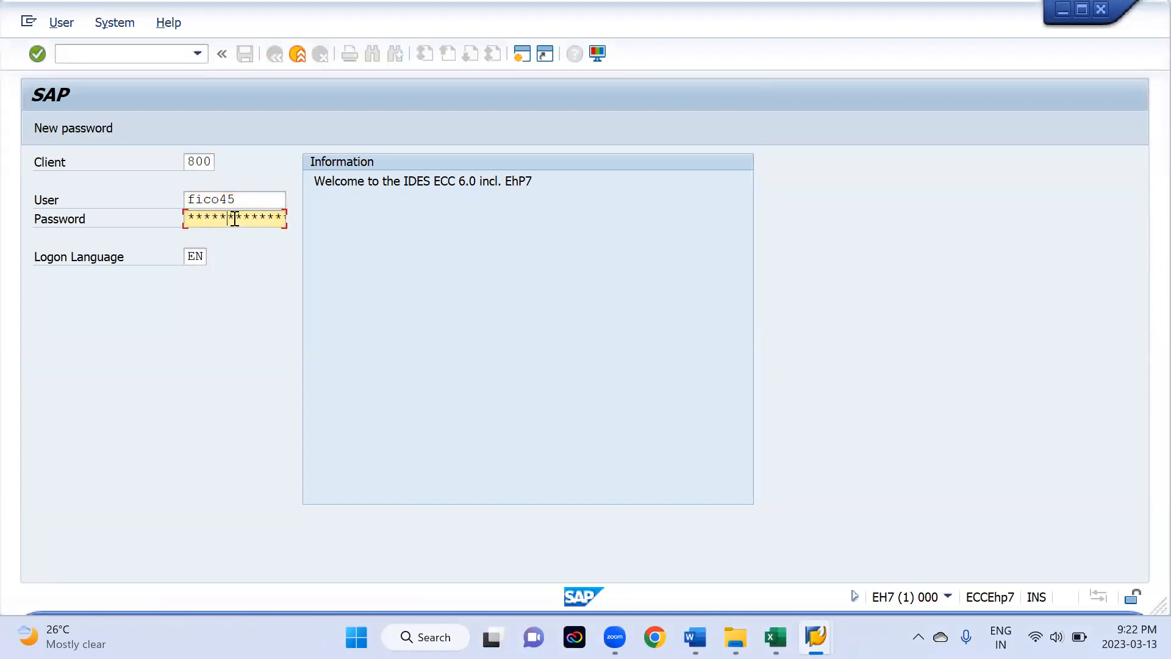
{"action": "key", "text": "Return"}
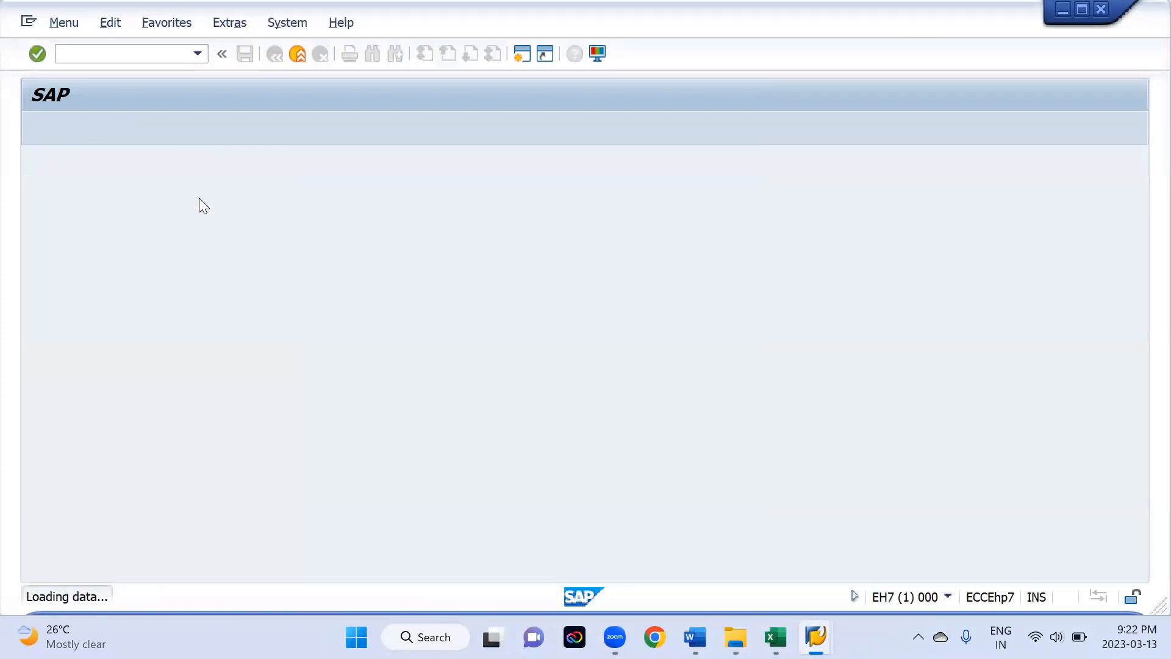
- Run transaction SPRO and open the SAP Reference IMG
{"action": "type", "text": "spro"}
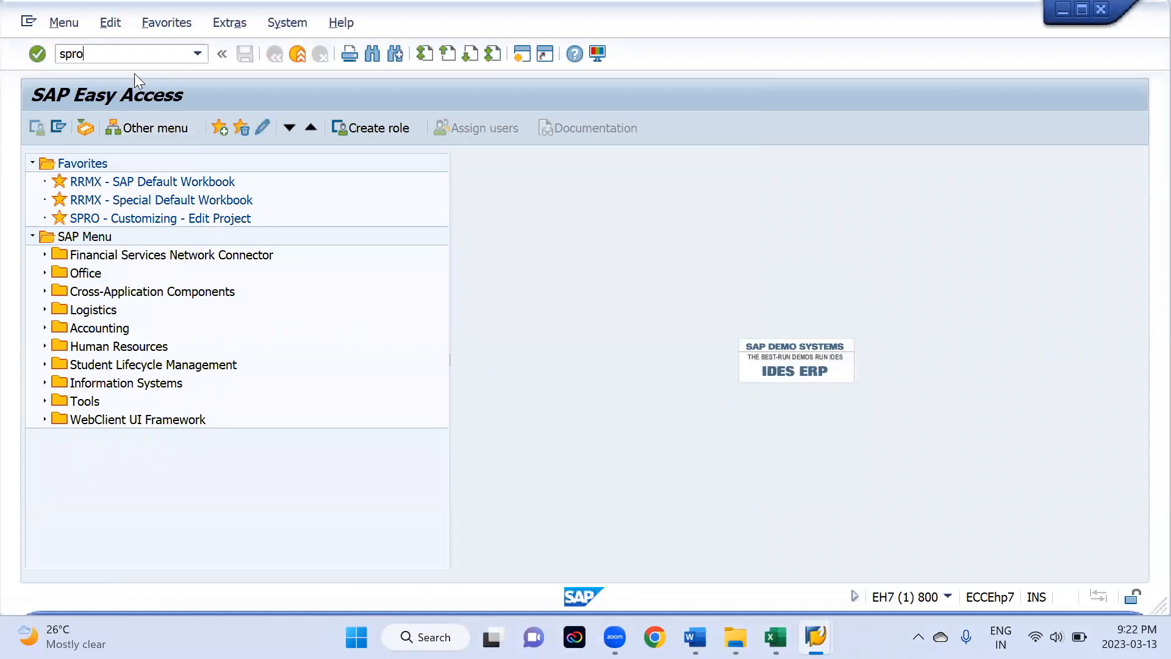
{"action": "key", "text": "Return"}
{"action": "left_click", "coordinate": [100, 129]}
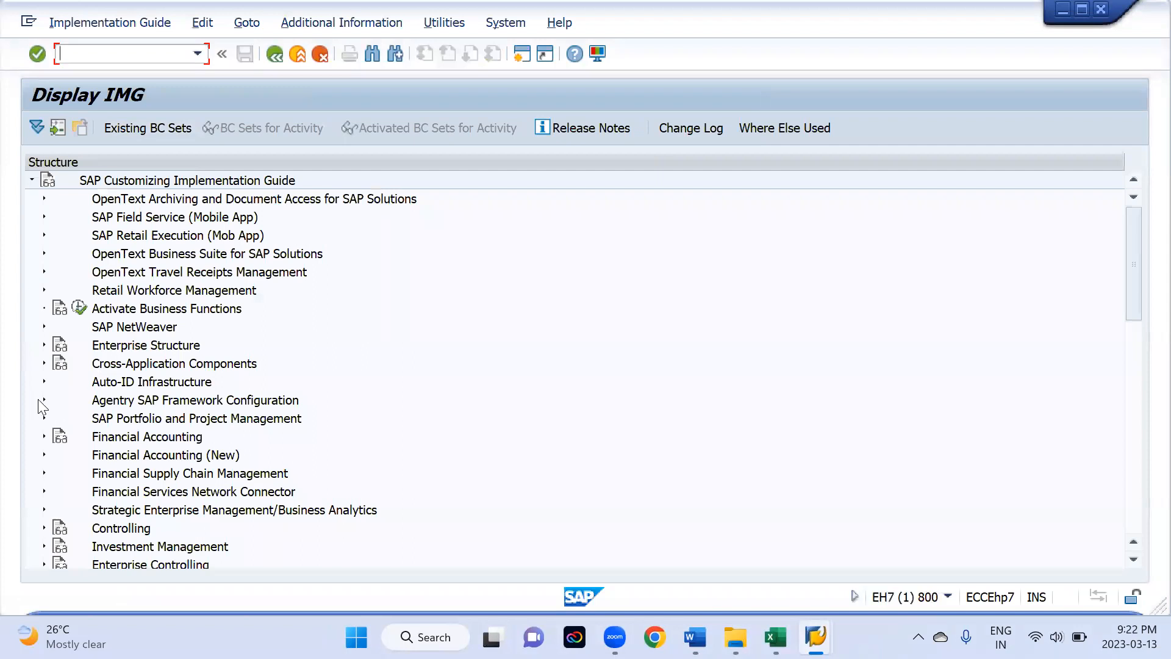
- Under Financial Accounting (New), reach Fiscal Year and Posting Periods in Ledgers and try to open Maintain Fiscal Year Variant, declining the locked-data display
{"action": "left_click", "coordinate": [44, 454]}
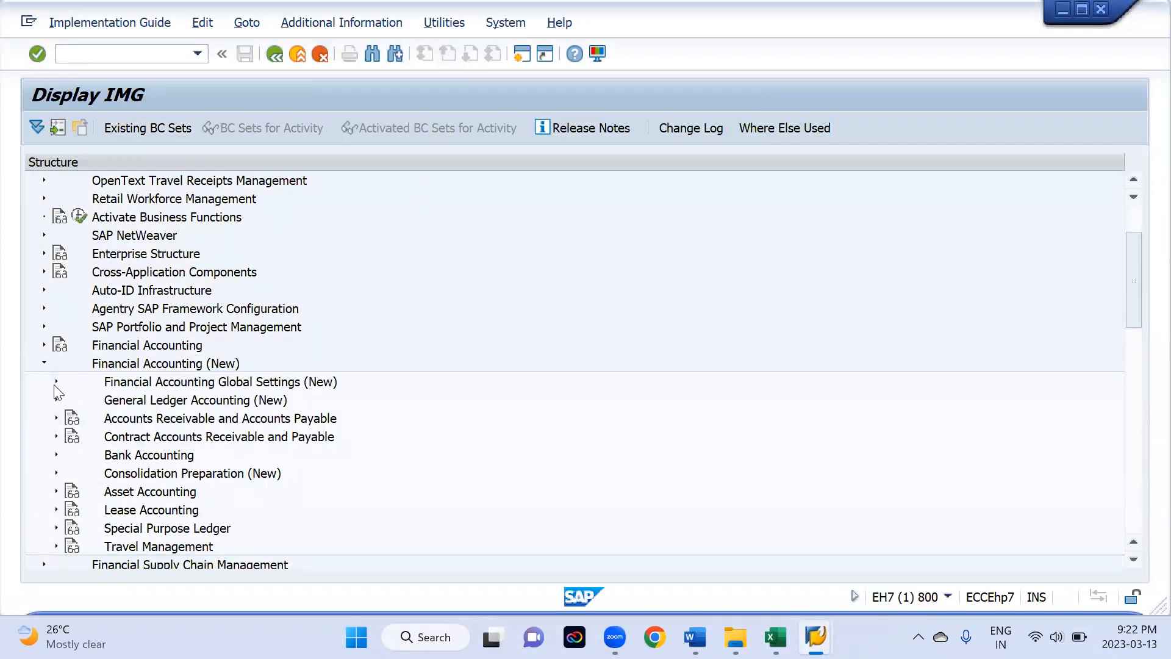
{"action": "left_click", "coordinate": [55, 382]}
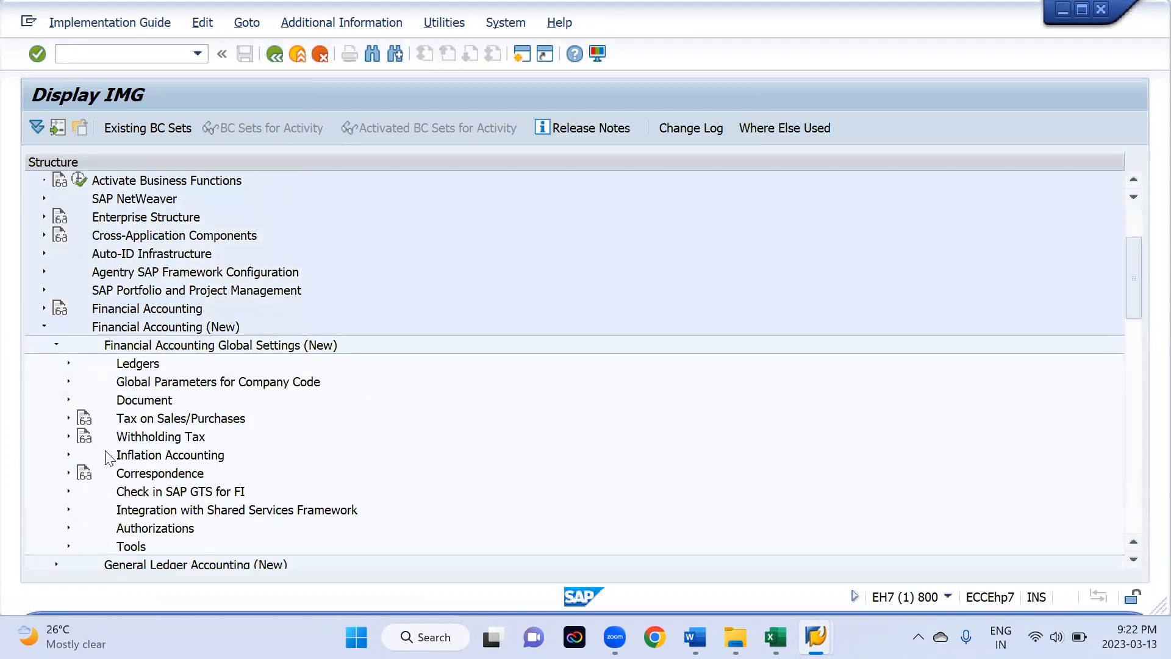
{"action": "left_click", "coordinate": [68, 364]}
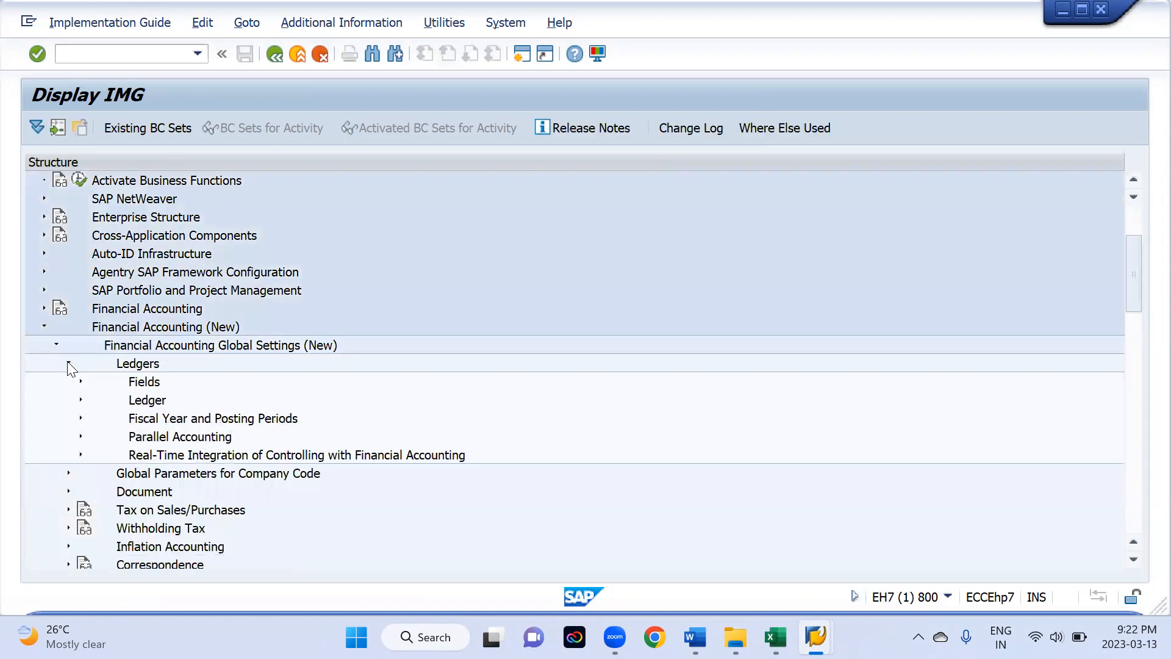
{"action": "left_click", "coordinate": [81, 419]}
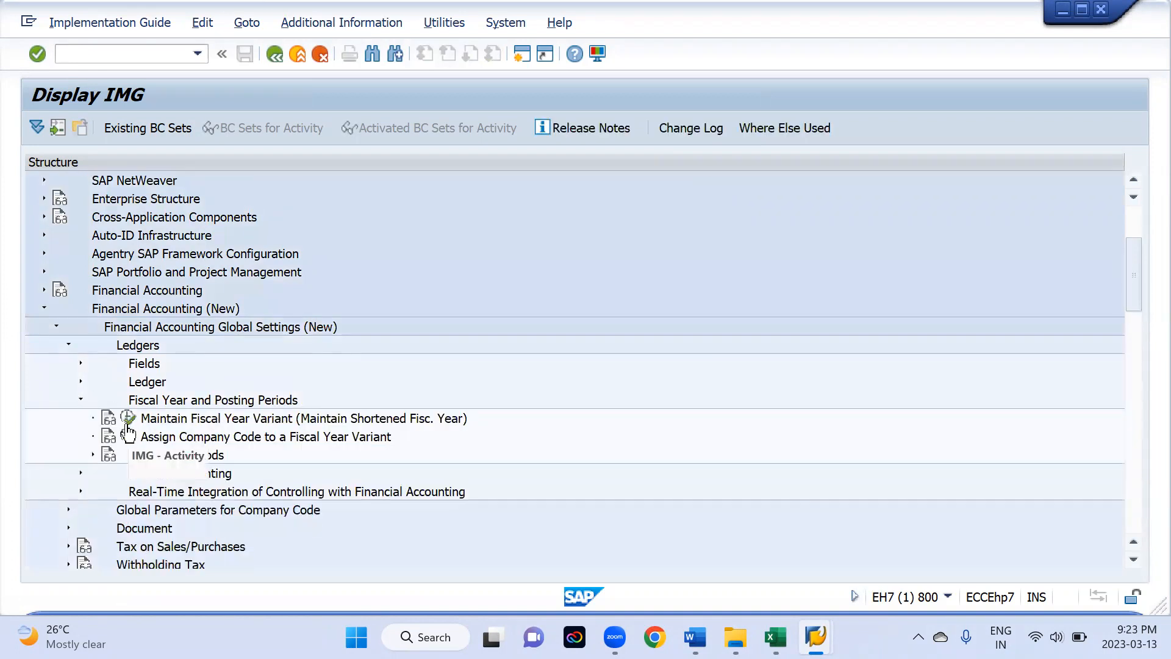
{"action": "left_click", "coordinate": [128, 419]}
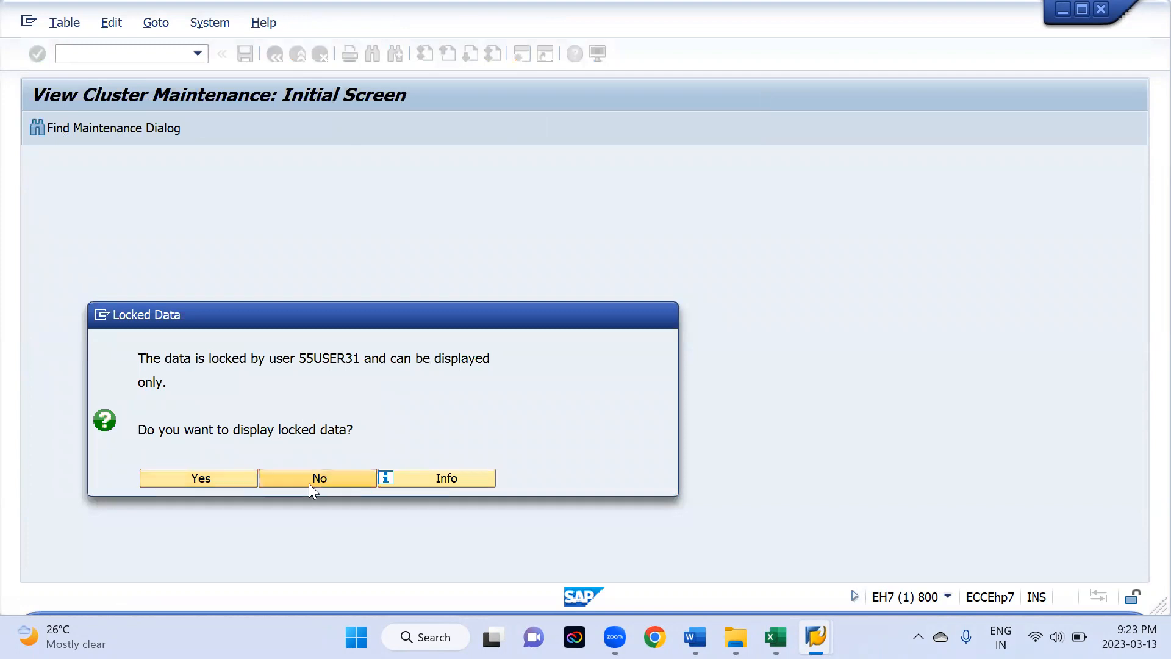
{"action": "left_click", "coordinate": [311, 478]}
- Open a new session, run transaction SM12 and list the client 800 lock entries with the user name filter cleared
{"action": "left_click", "coordinate": [518, 54]}
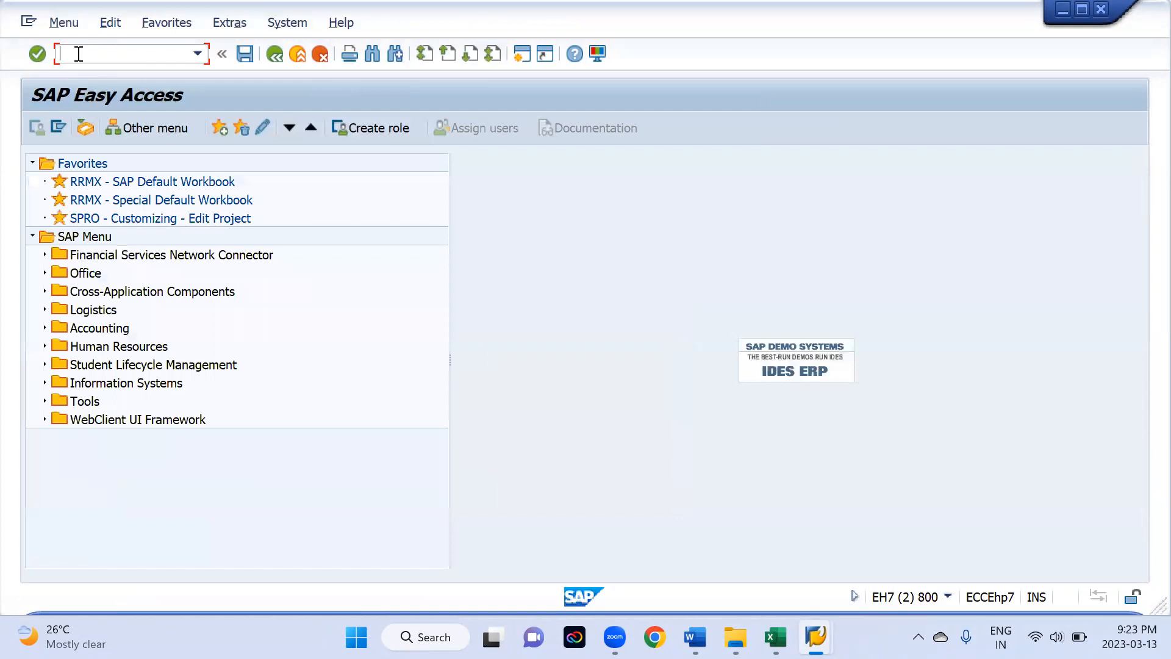
{"action": "type", "text": "sm12"}
{"action": "key", "text": "Return"}
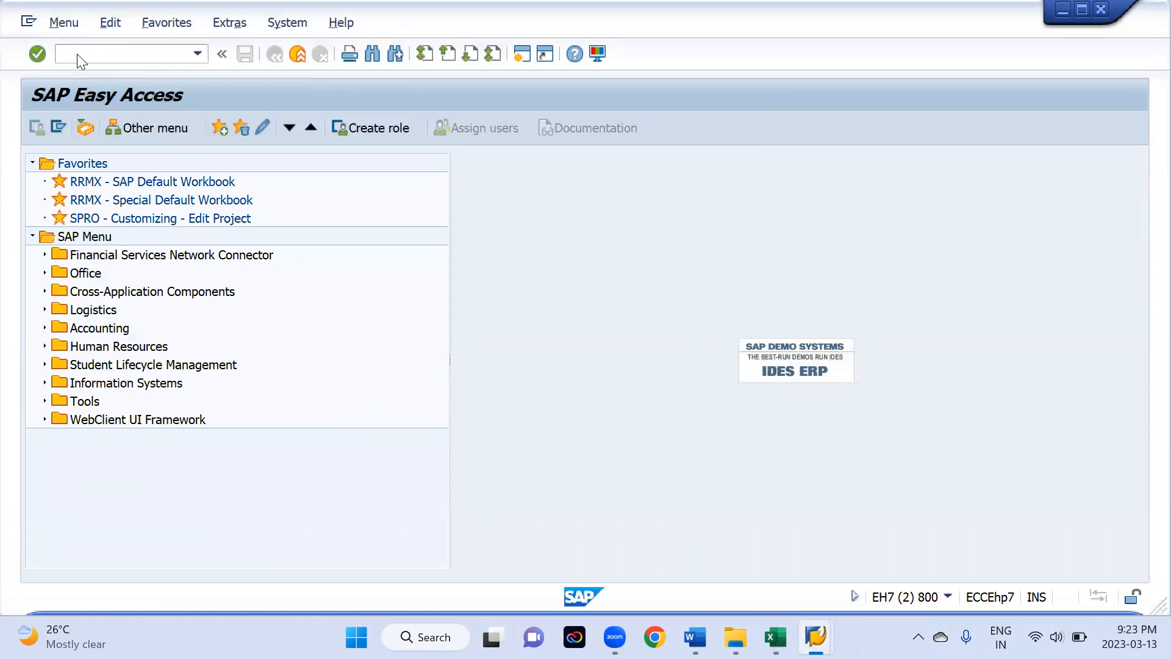
{"action": "left_click", "coordinate": [267, 247]}
{"action": "key", "text": "BackSpace"}
{"action": "key", "text": "BackSpace"}
{"action": "key", "text": "BackSpace"}
{"action": "key", "text": "BackSpace"}
{"action": "key", "text": "BackSpace"}
{"action": "key", "text": "BackSpace"}
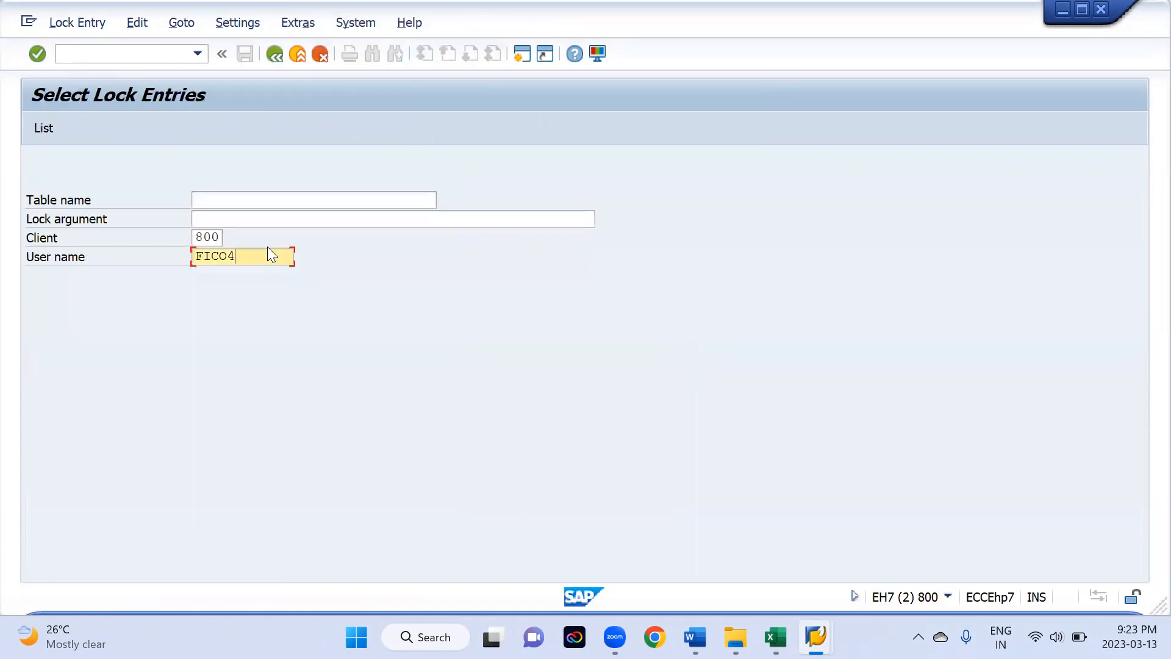
{"action": "key", "text": "Return"}
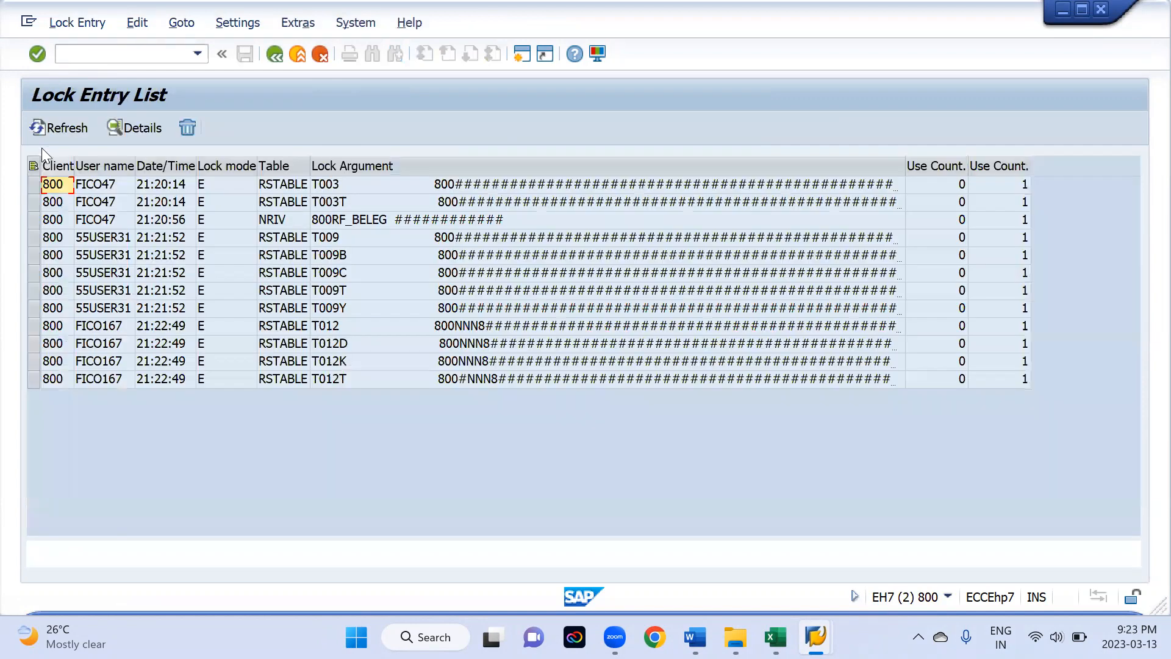
- Select all entries in the lock entry list and delete them
{"action": "left_click", "coordinate": [33, 166]}
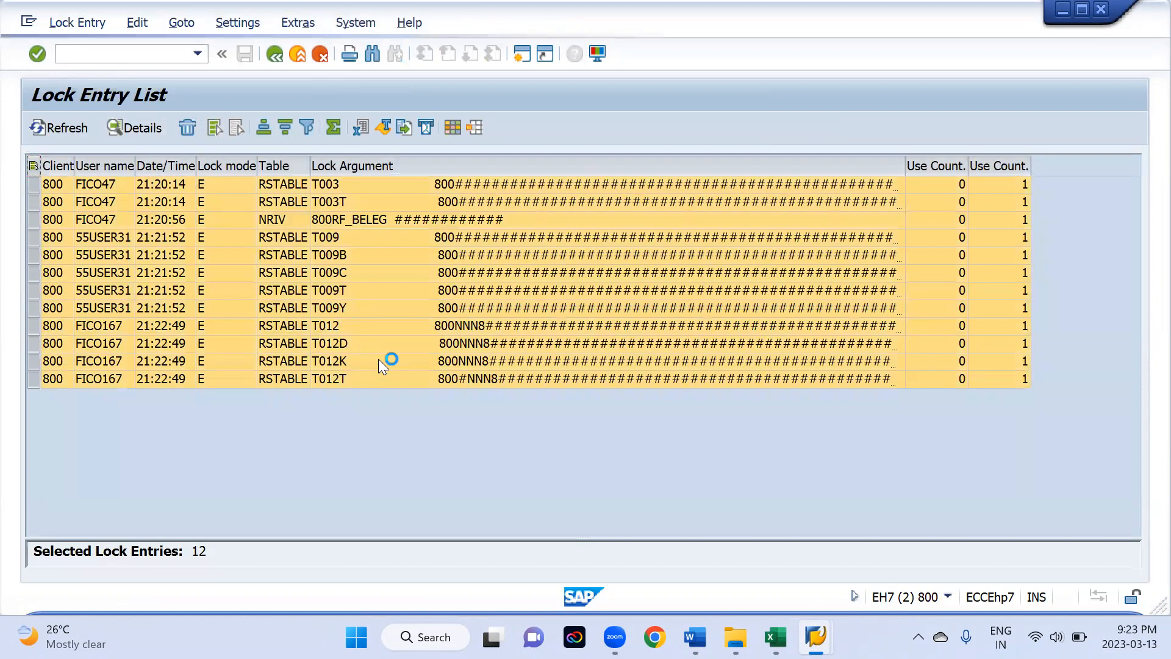
{"action": "left_click", "coordinate": [286, 344]}
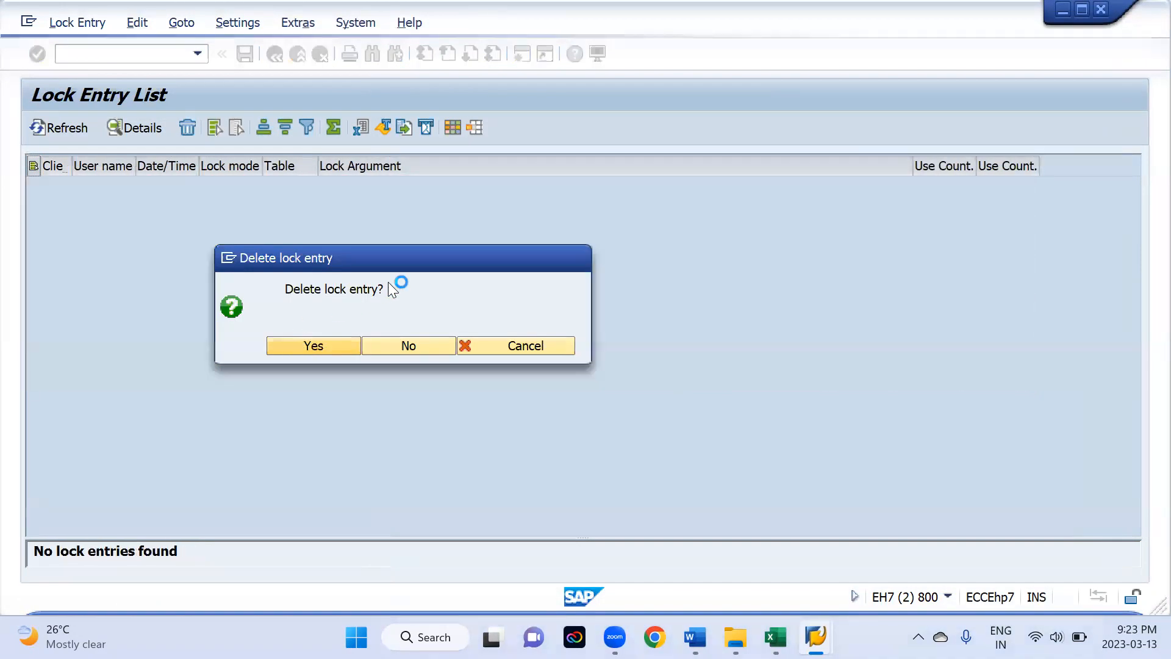
- Return to the Display IMG session and open the Maintain Fiscal Year Variant activity
{"action": "key", "text": "alt+Tab"}
{"action": "key", "text": "alt+Tab"}
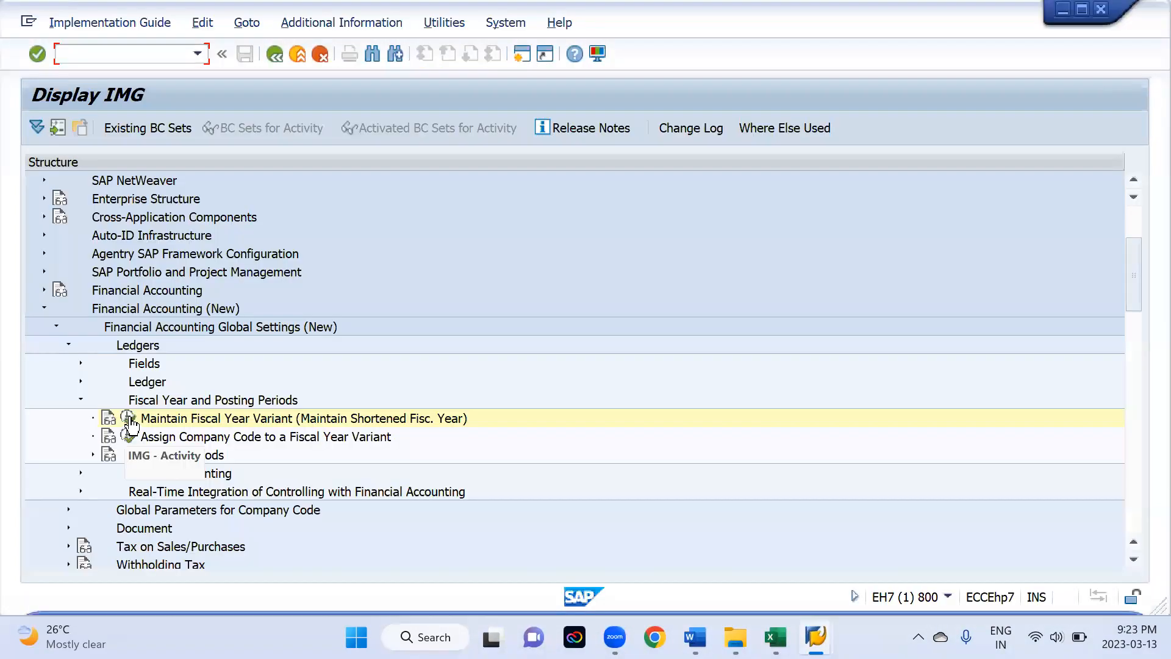
{"action": "left_click", "coordinate": [130, 418]}
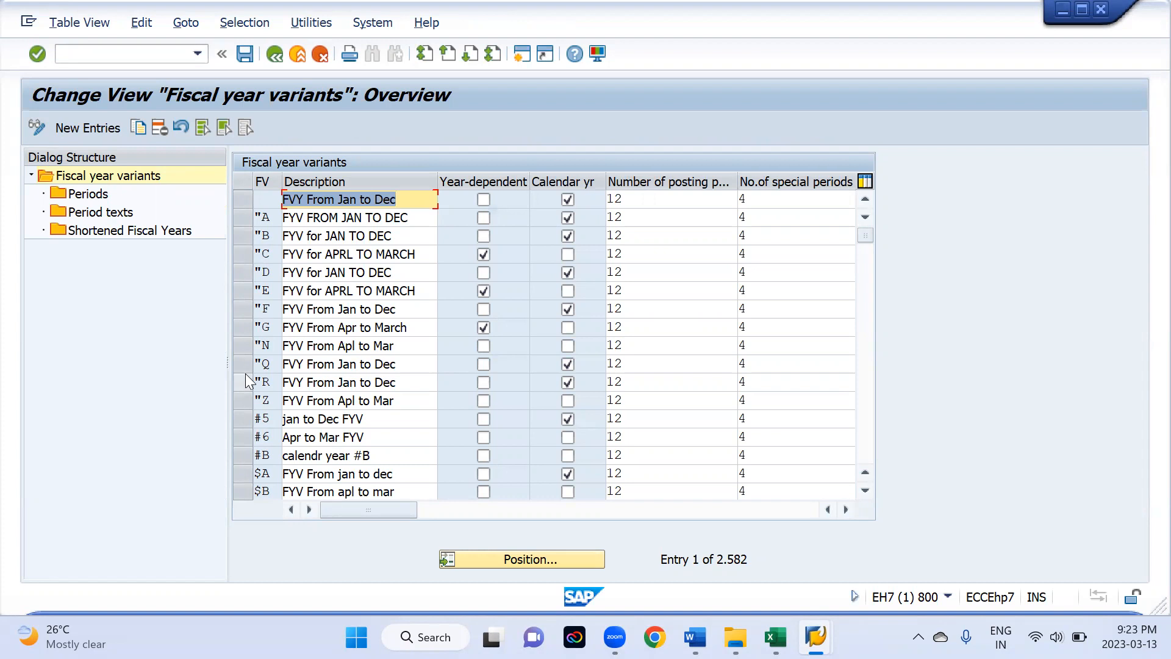
- Position the fiscal year variants list on the standard variant K4, then on V3
{"action": "left_click", "coordinate": [540, 563]}
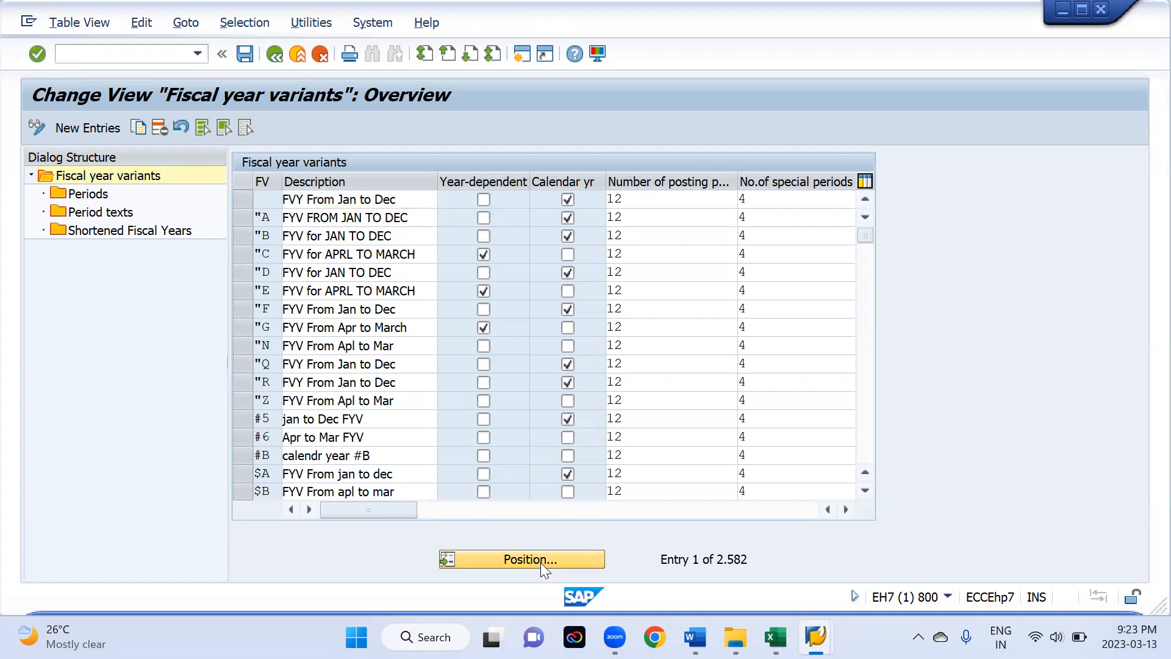
{"action": "type", "text": "k4"}
{"action": "key", "text": "Return"}
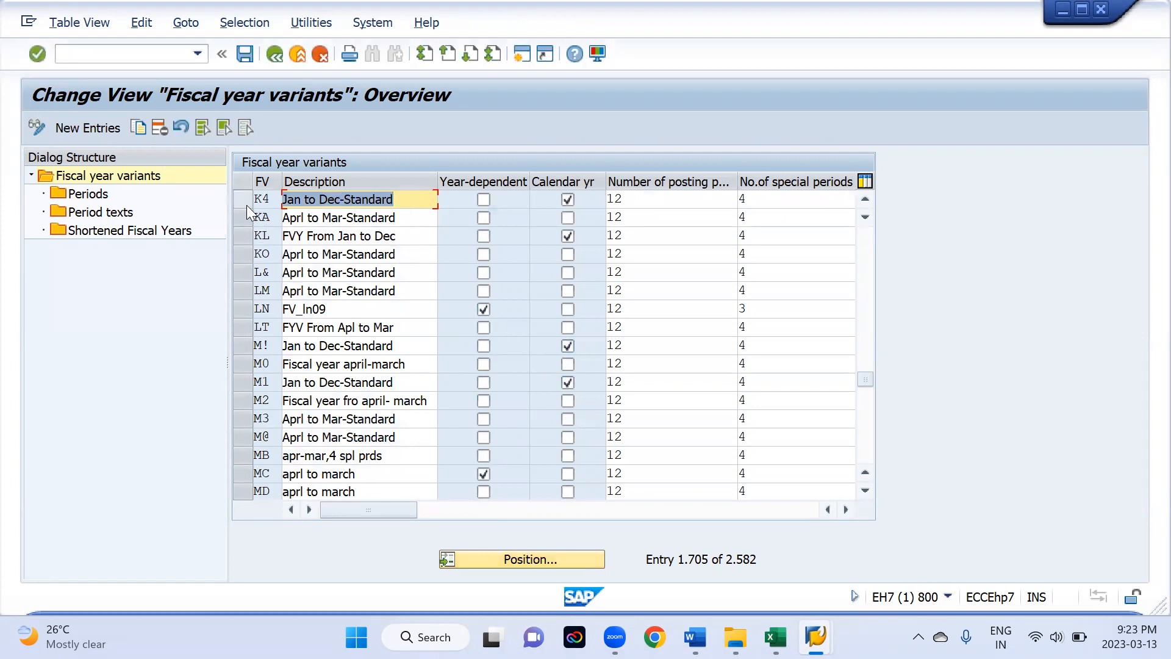
{"action": "left_click", "coordinate": [510, 562]}
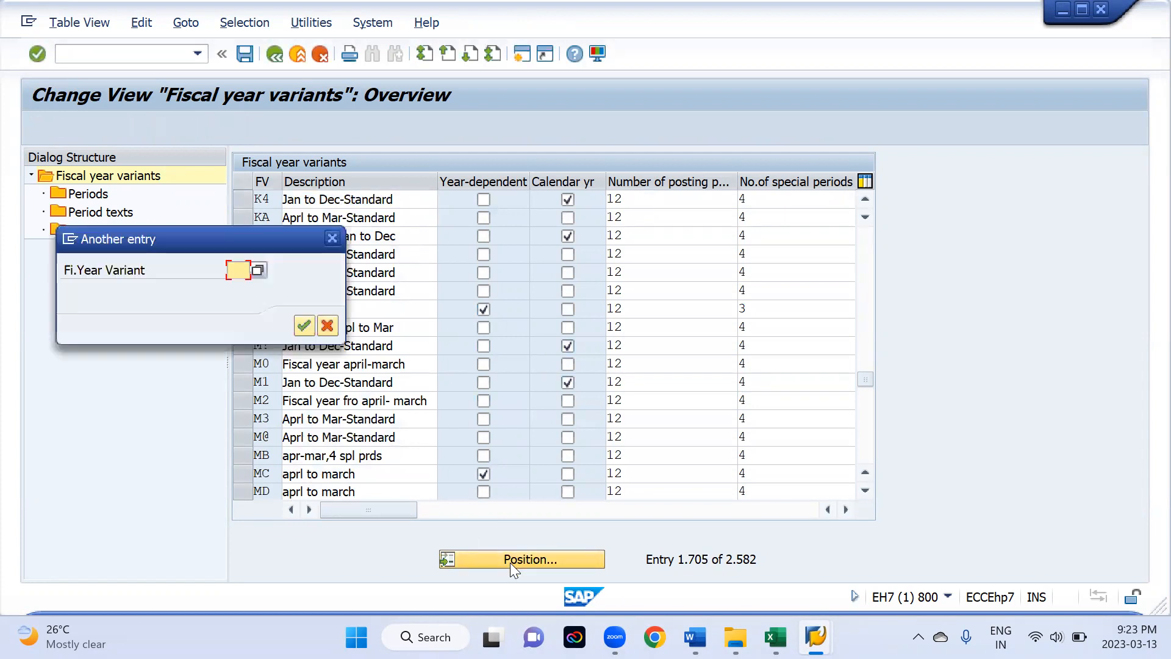
{"action": "type", "text": "v3"}
{"action": "key", "text": "Return"}
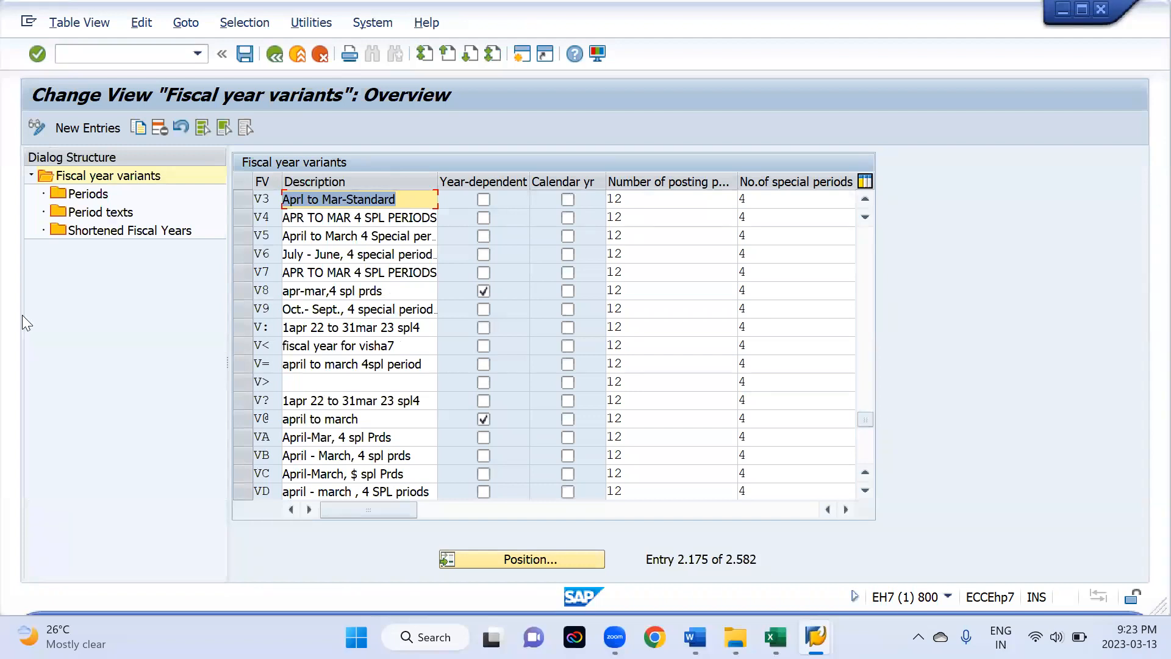
- Start new fiscal year variant entries and enter the keys #c and #d in the first two rows
{"action": "left_click", "coordinate": [91, 131]}
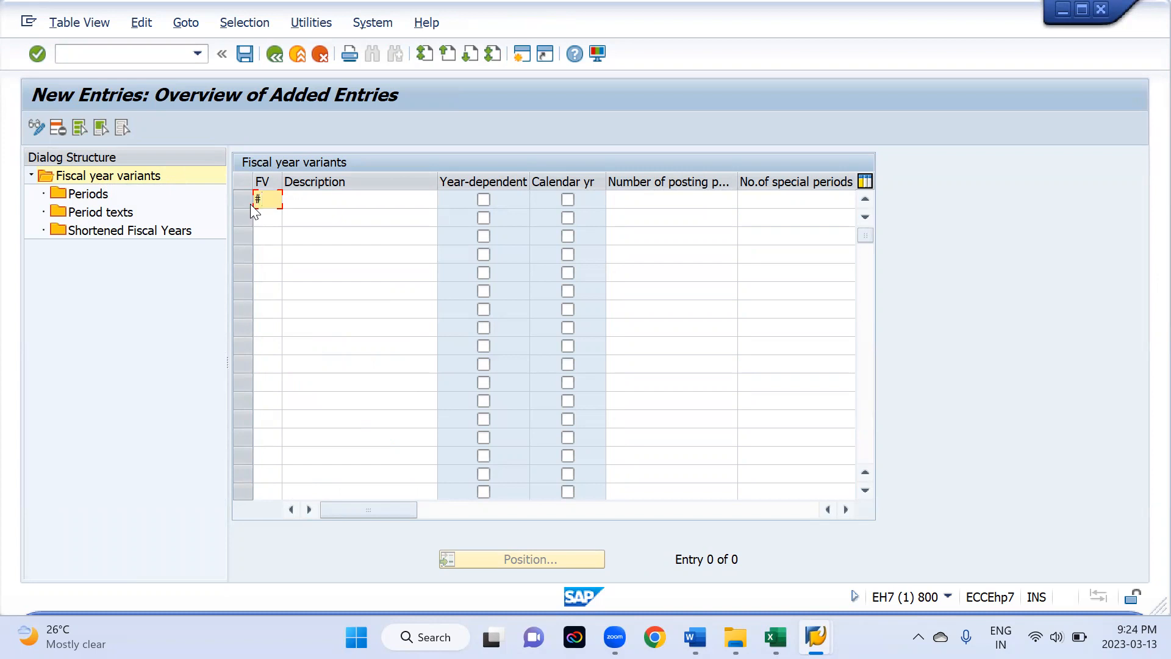
{"action": "type", "text": "c"}
{"action": "left_click", "coordinate": [270, 230]}
{"action": "key", "text": "Up"}
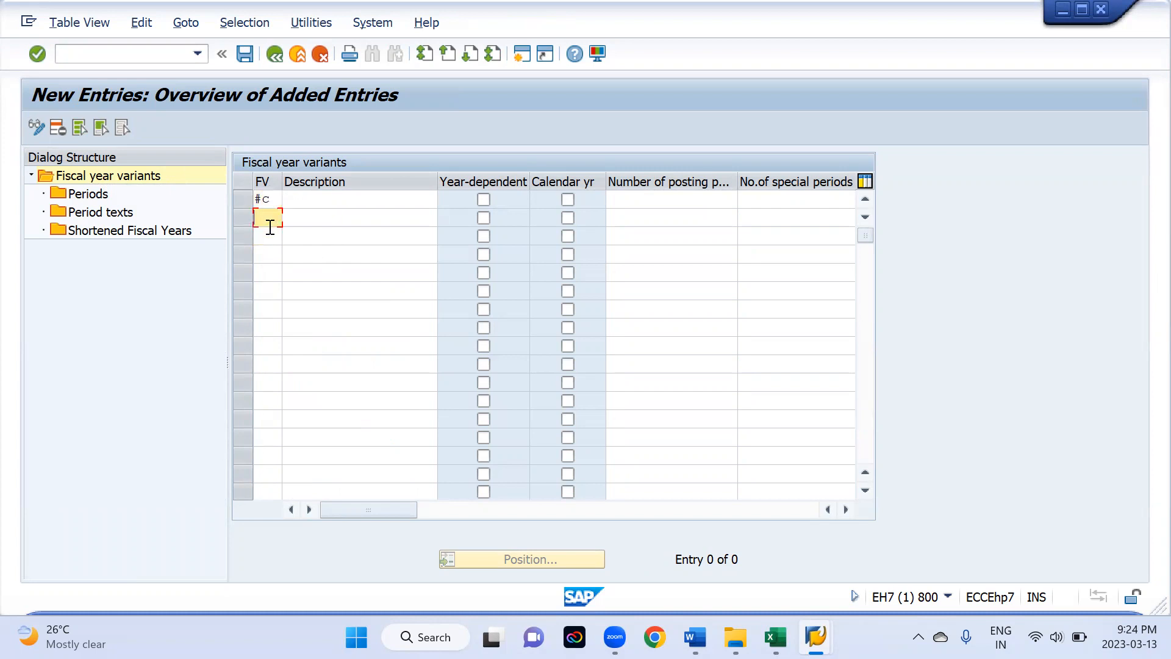
{"action": "type", "text": "#d"}
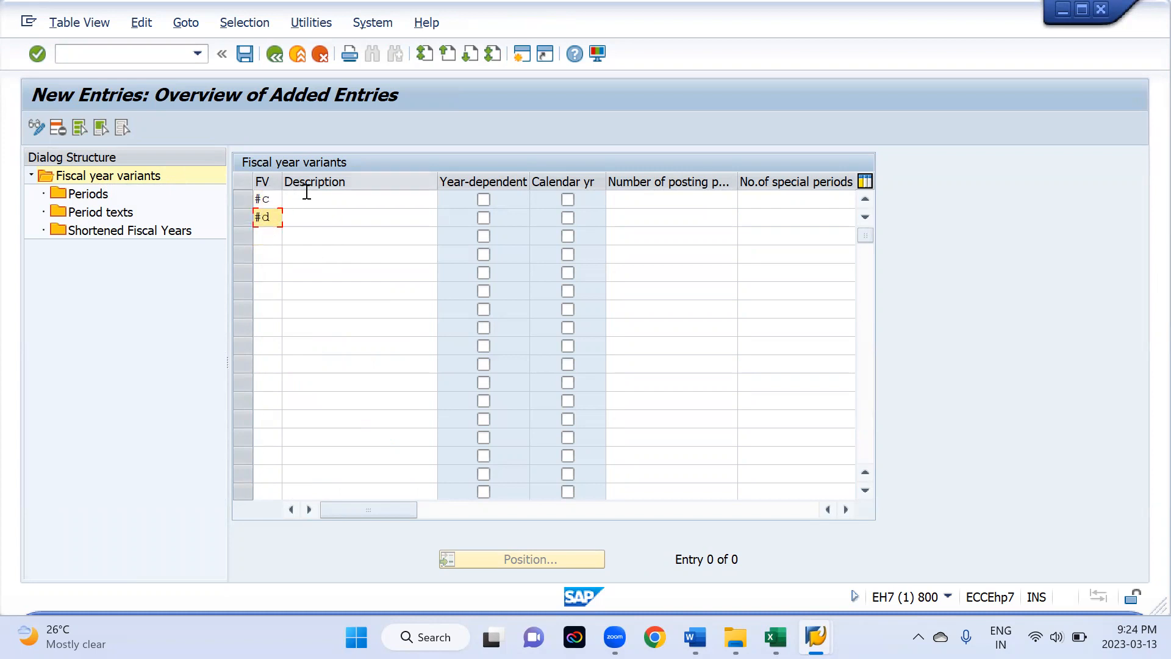
- Set the description of both variants #c and #d to "FYV From jan to dec"
{"action": "left_click", "coordinate": [313, 201]}
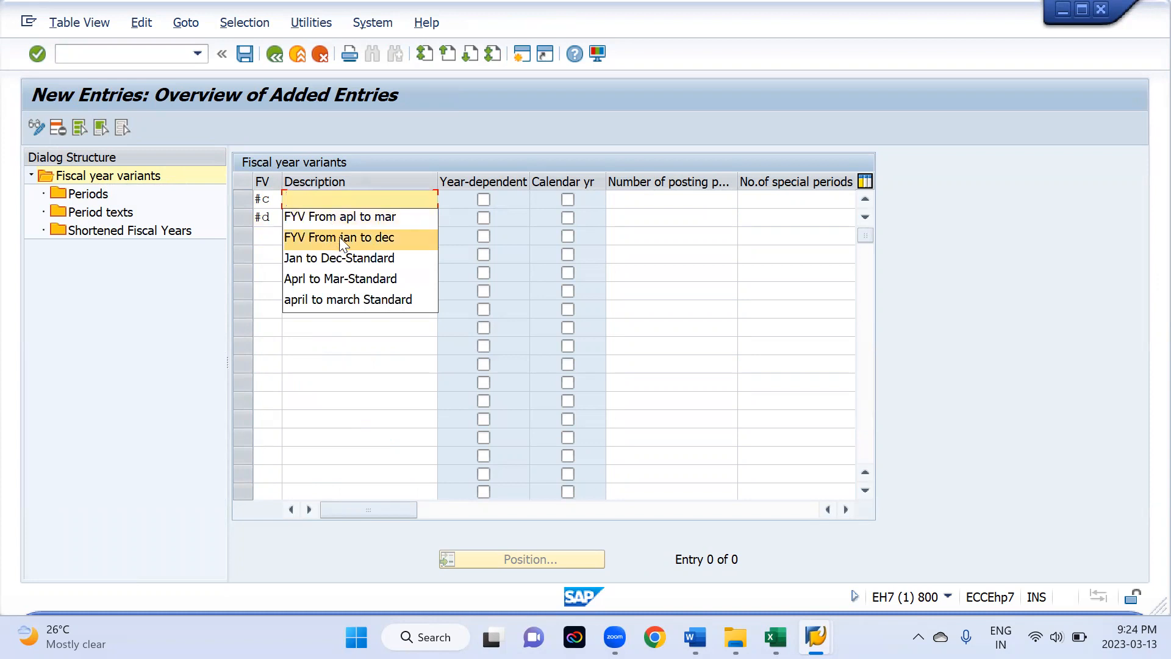
{"action": "left_click", "coordinate": [340, 236]}
{"action": "left_click", "coordinate": [333, 223]}
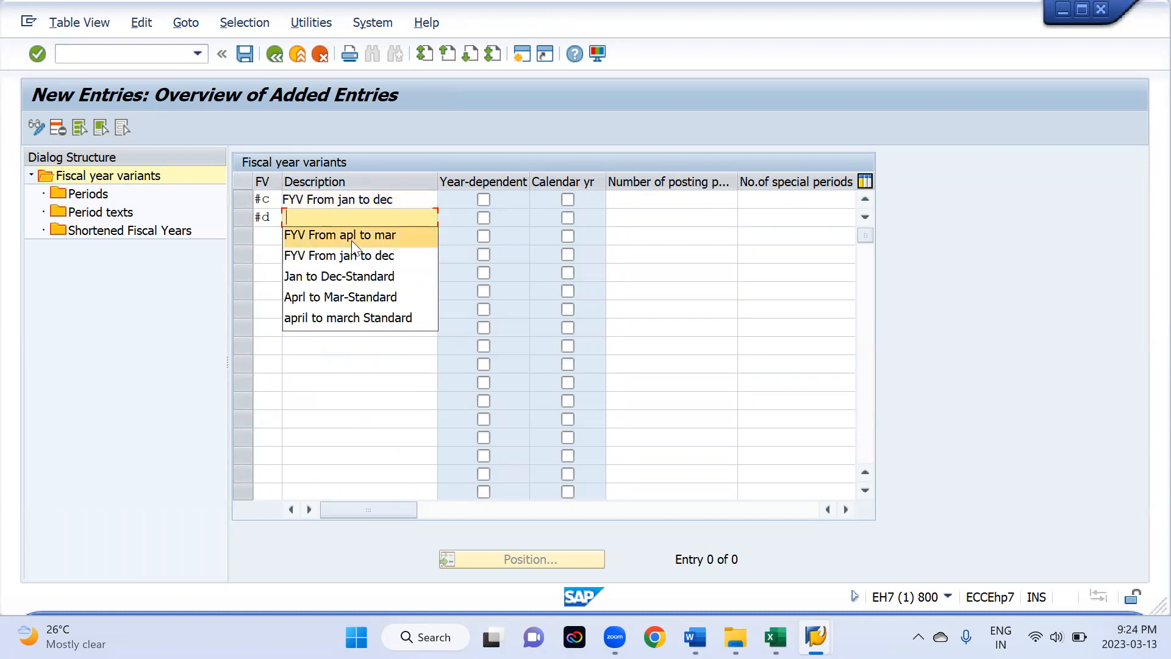
{"action": "left_click", "coordinate": [352, 251]}
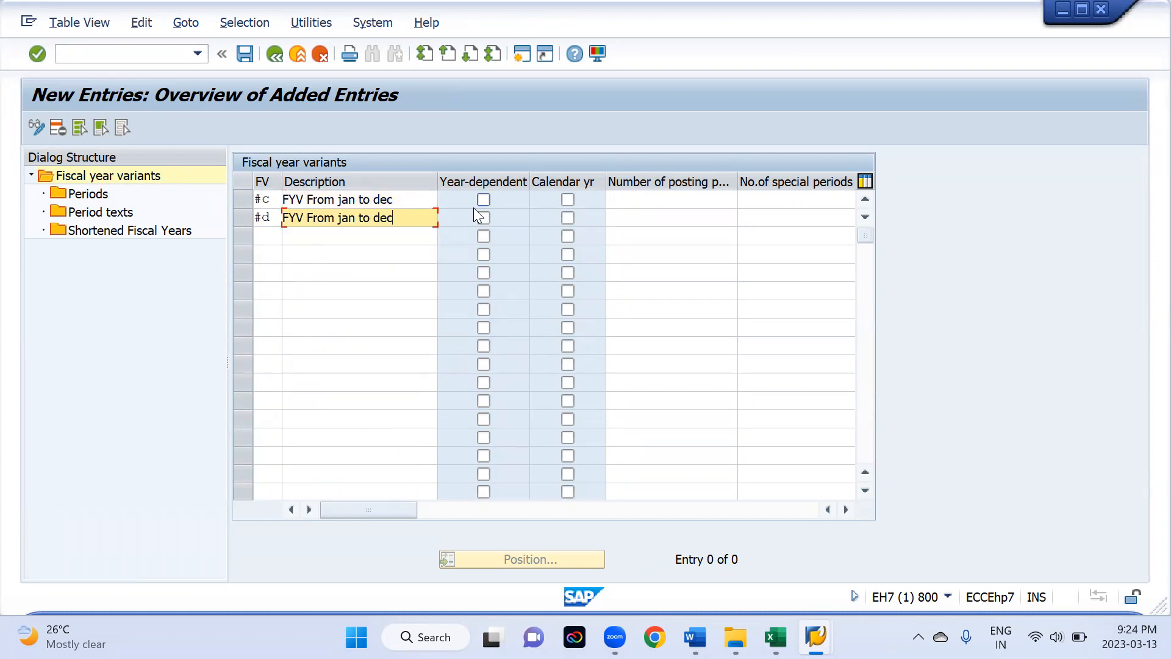
- Mark variant #c as a calendar year variant and change the description of #d to "FYV From apl to mar"
{"action": "left_click", "coordinate": [568, 200]}
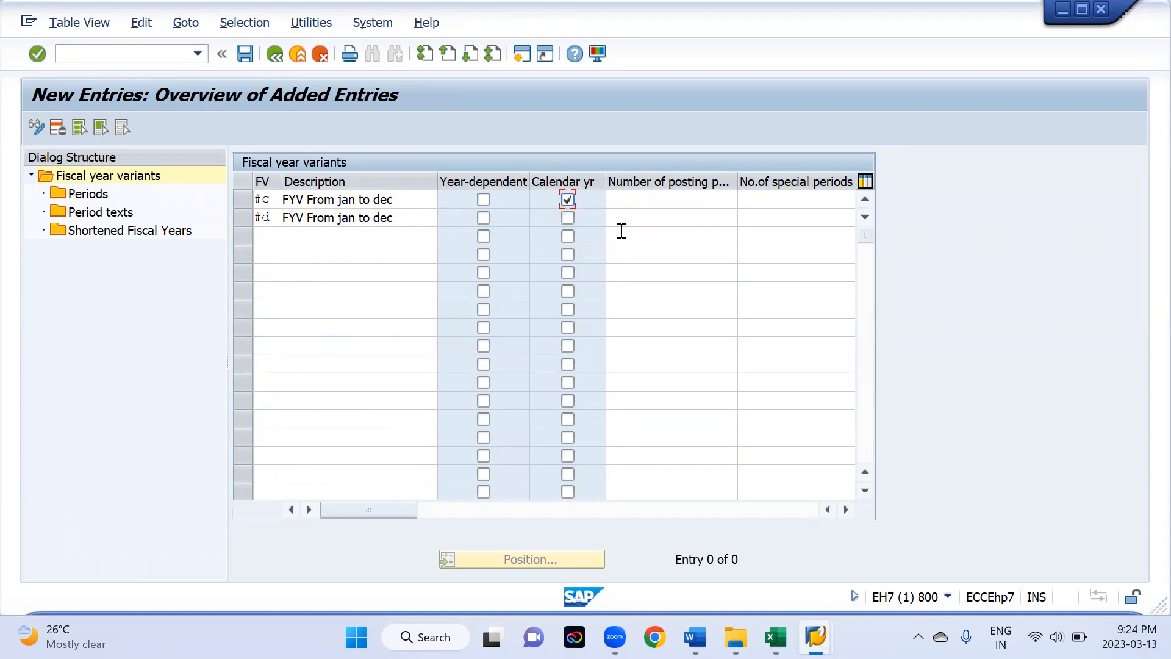
{"action": "left_click", "coordinate": [415, 218]}
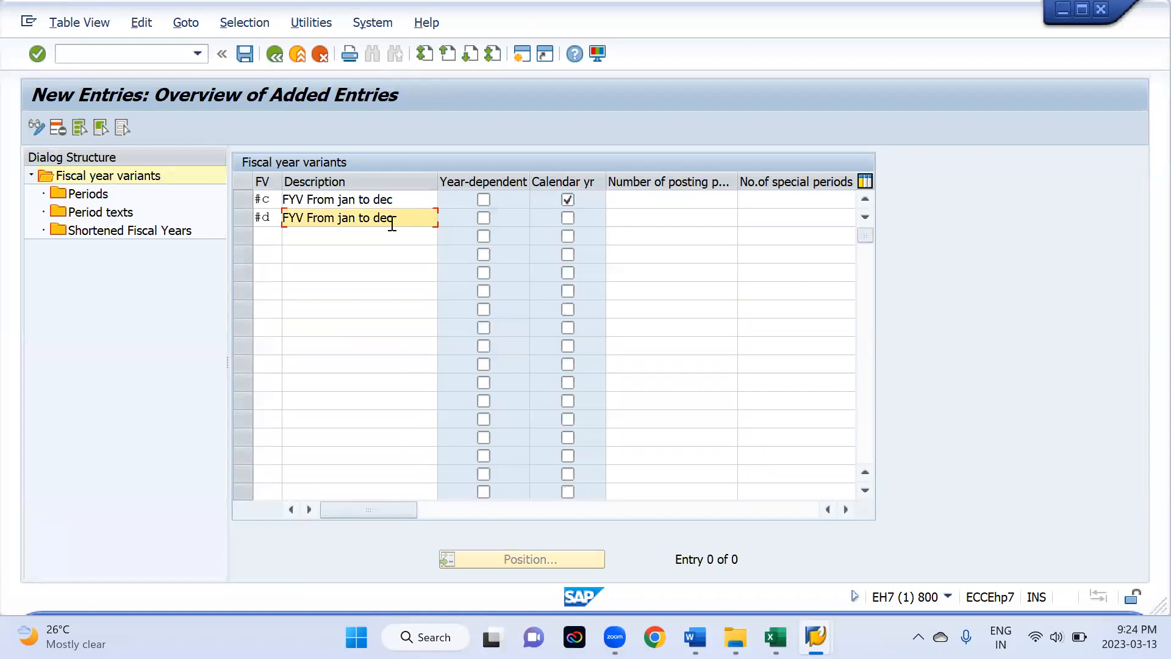
{"action": "key", "text": "BackSpace"}
{"action": "key", "text": "BackSpace"}
{"action": "key", "text": "BackSpace"}
{"action": "key", "text": "BackSpace"}
{"action": "key", "text": "BackSpace"}
{"action": "left_click", "coordinate": [354, 238]}
- Set 12 posting periods and 4 special periods for both variants #c and #d
{"action": "left_click", "coordinate": [634, 200]}
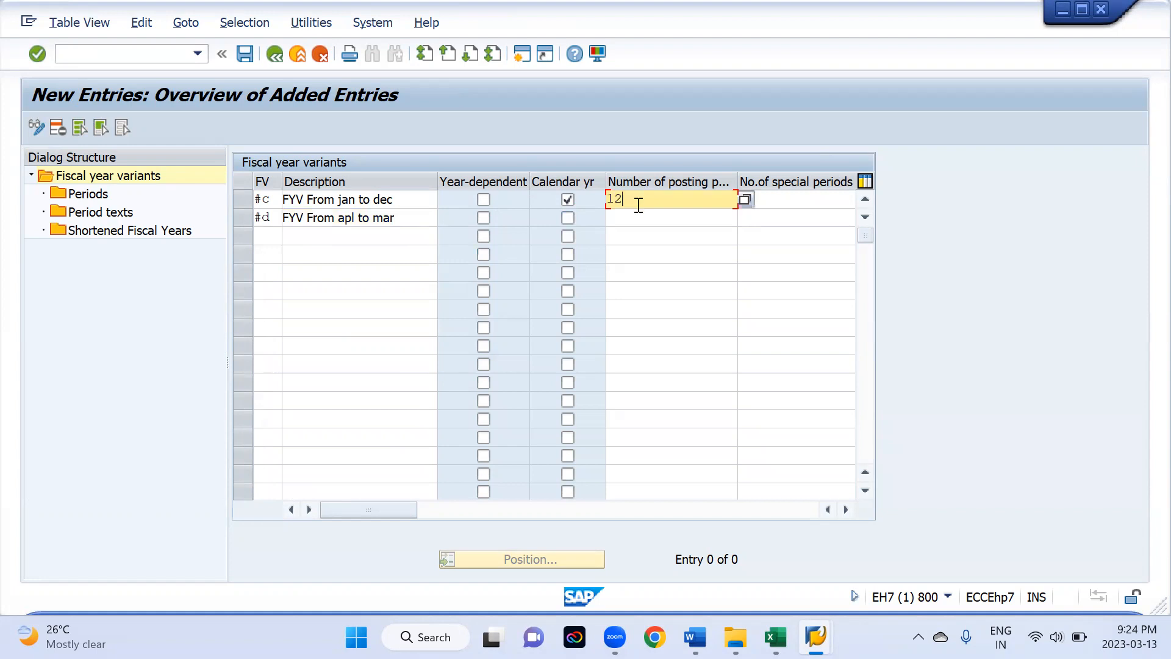
{"action": "left_click", "coordinate": [787, 201]}
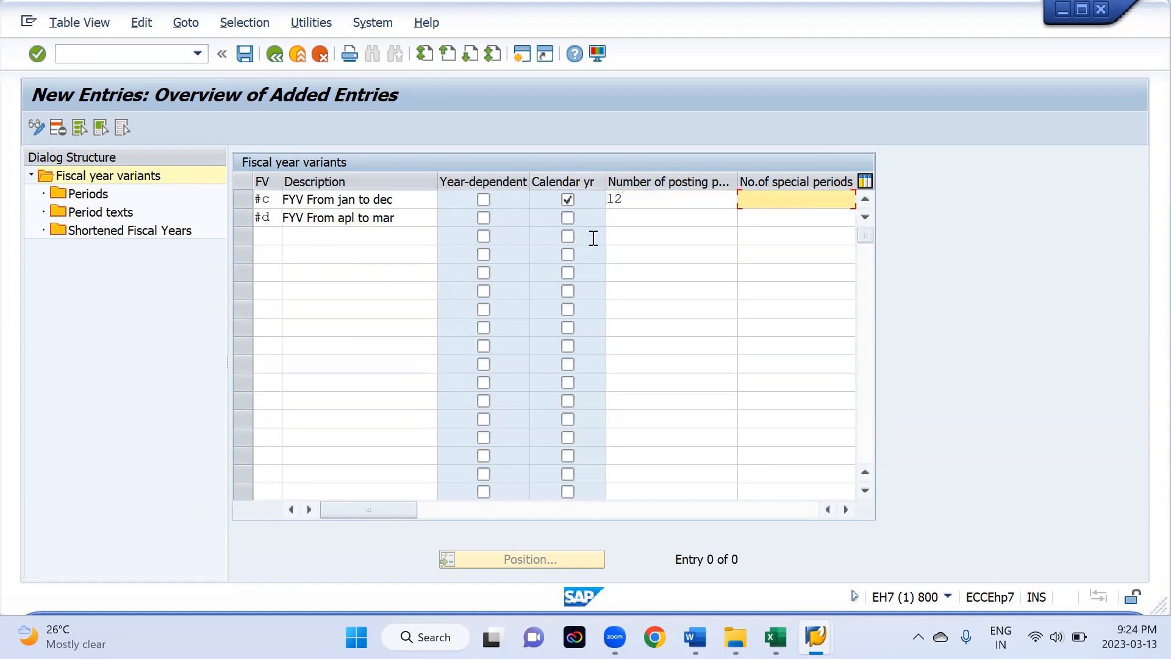
{"action": "type", "text": "4"}
{"action": "key", "text": "Tab"}
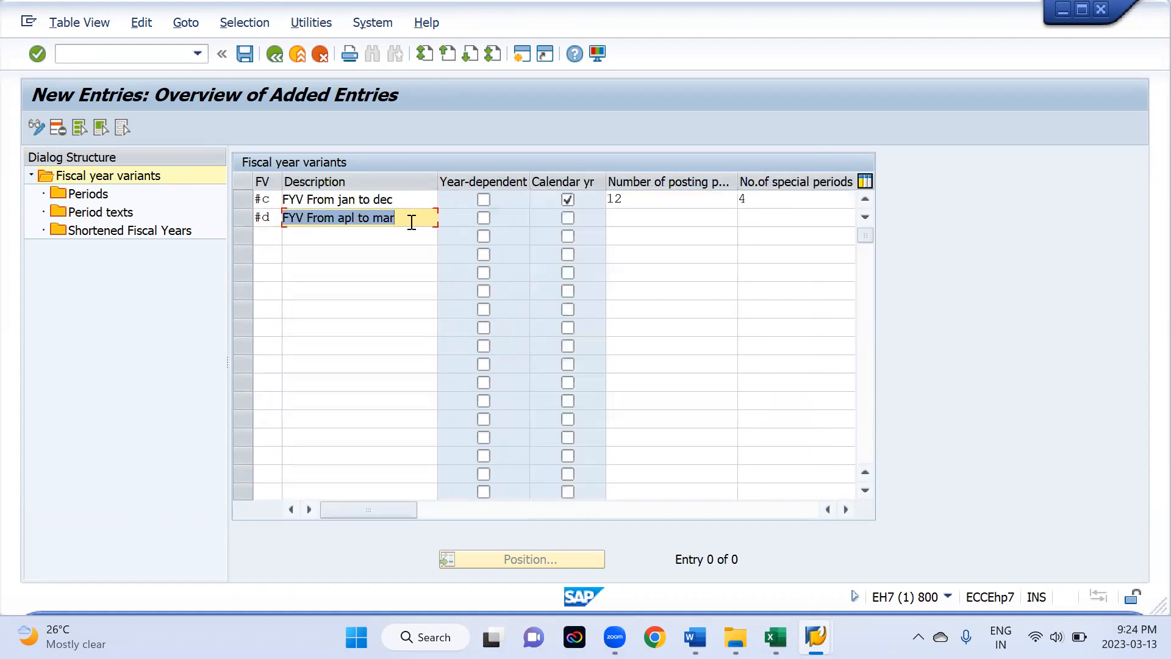
{"action": "left_click", "coordinate": [635, 217]}
{"action": "type", "text": "1"}
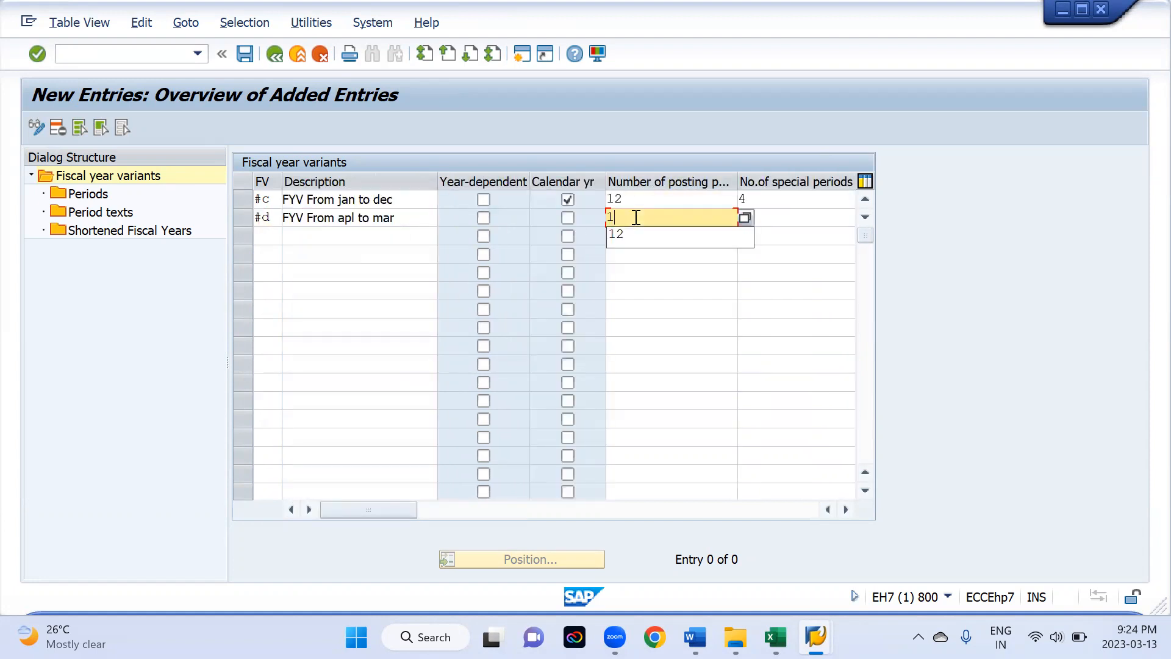
{"action": "type", "text": "2"}
{"action": "key", "text": "Tab"}
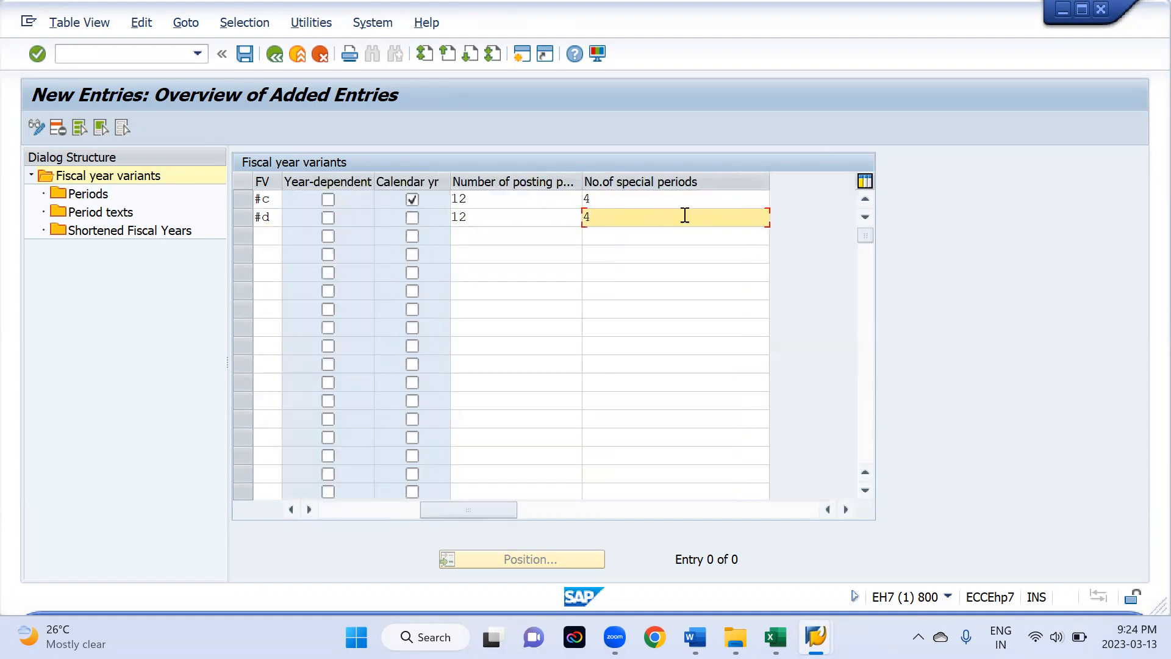
{"action": "key", "text": "Return"}
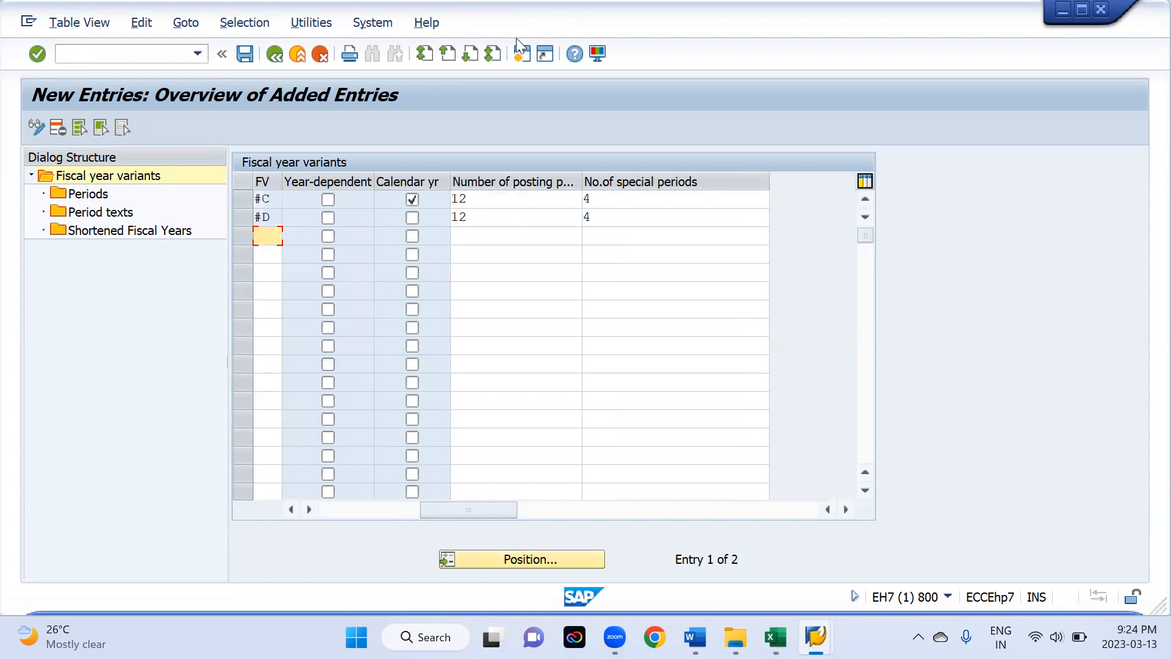
- Save the new fiscal year variant entries #C and #D
{"action": "left_click", "coordinate": [291, 509]}
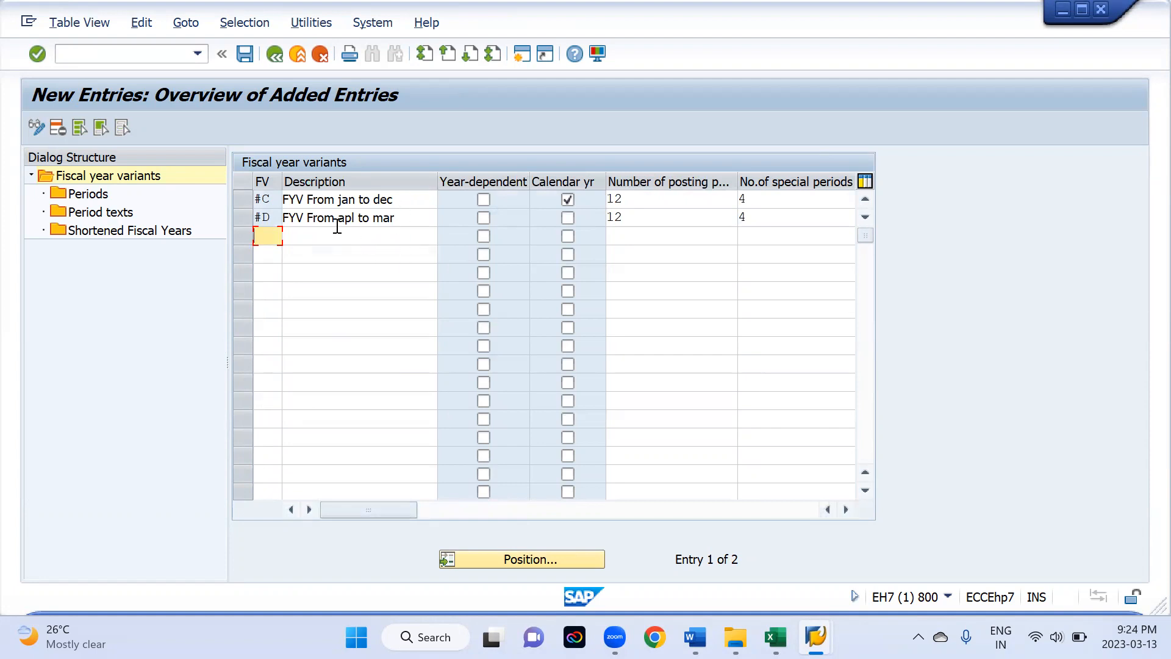
{"action": "left_click", "coordinate": [246, 54]}
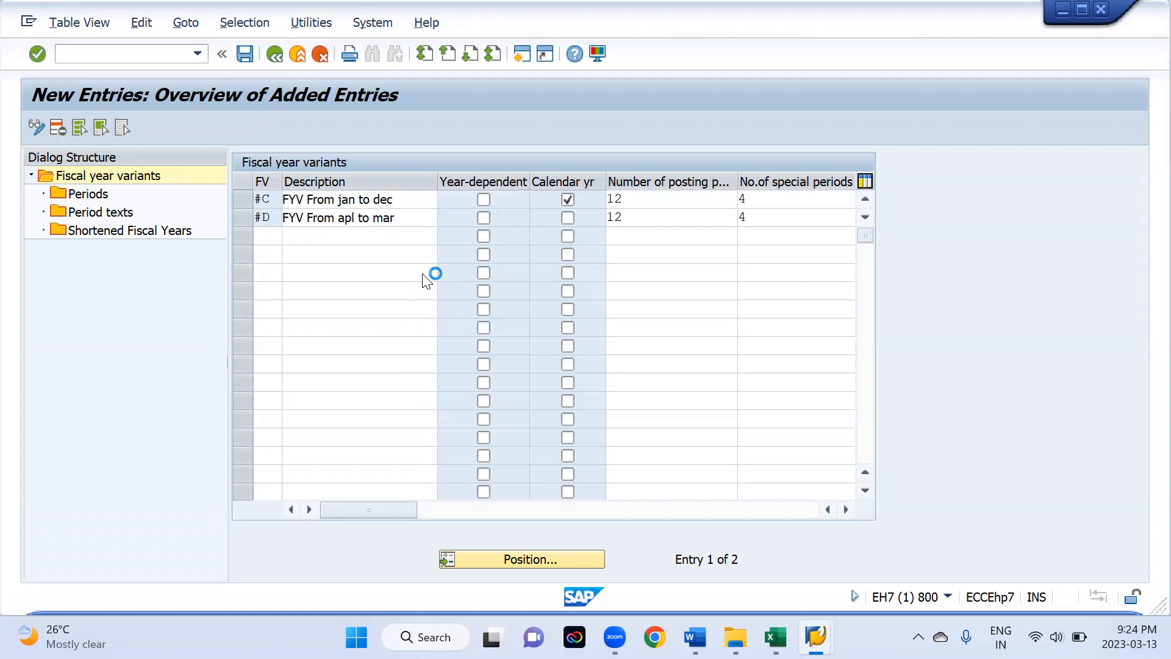
{"action": "left_click", "coordinate": [365, 326]}
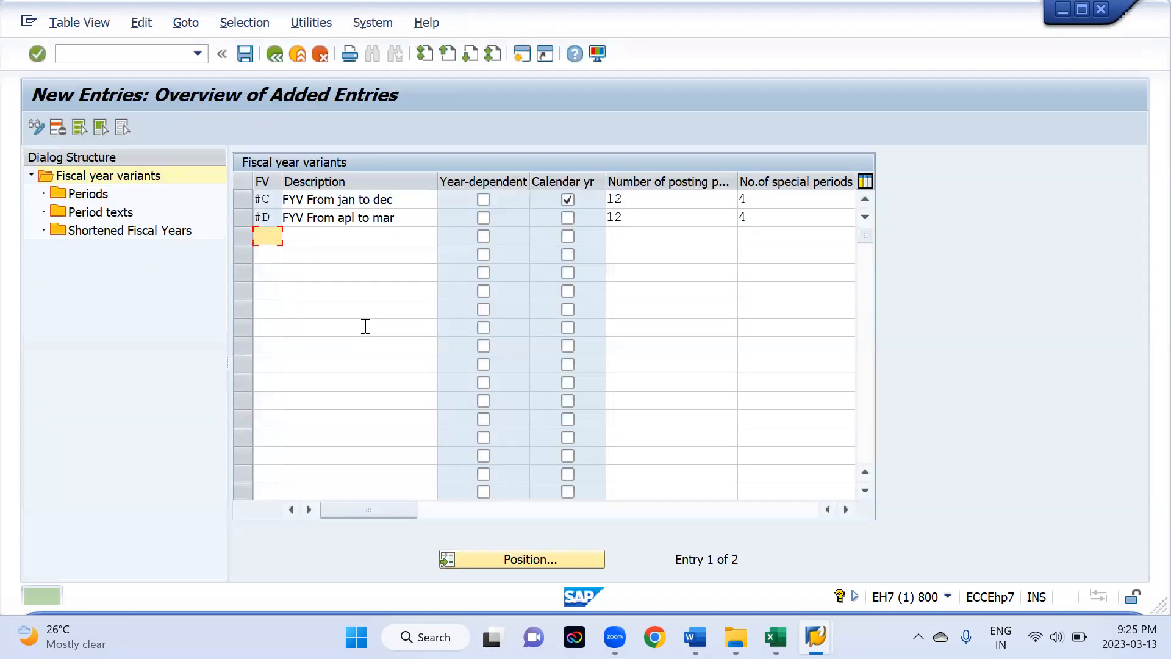
- Select variant #D and open its Periods overview
{"action": "left_click", "coordinate": [248, 199]}
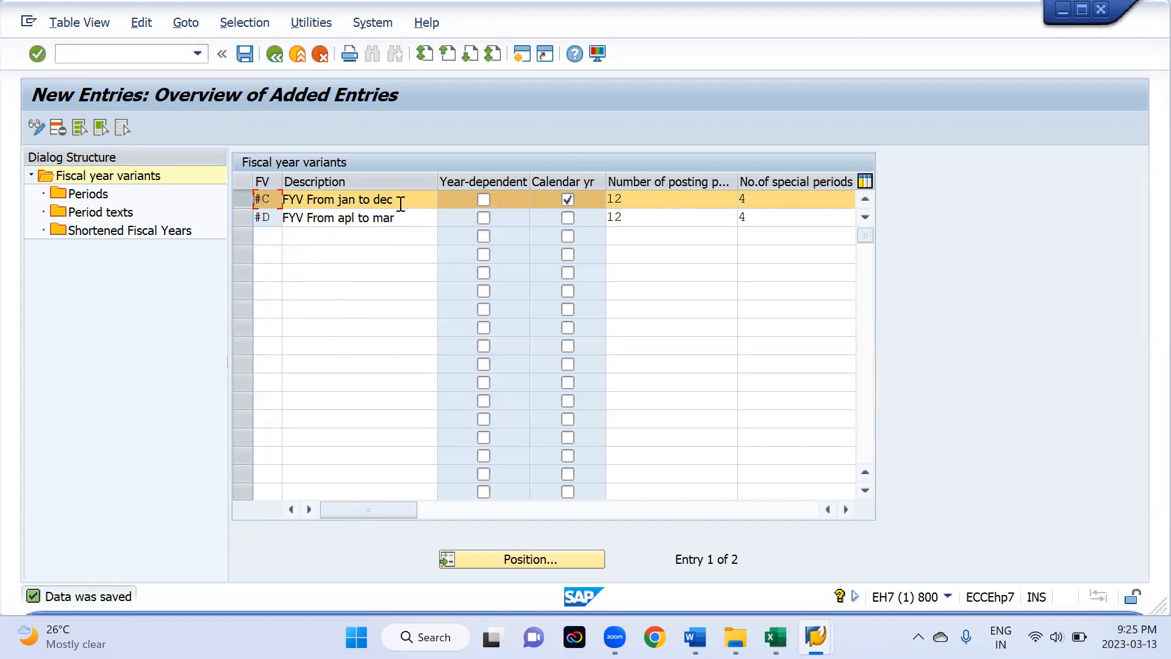
{"action": "left_click", "coordinate": [241, 199]}
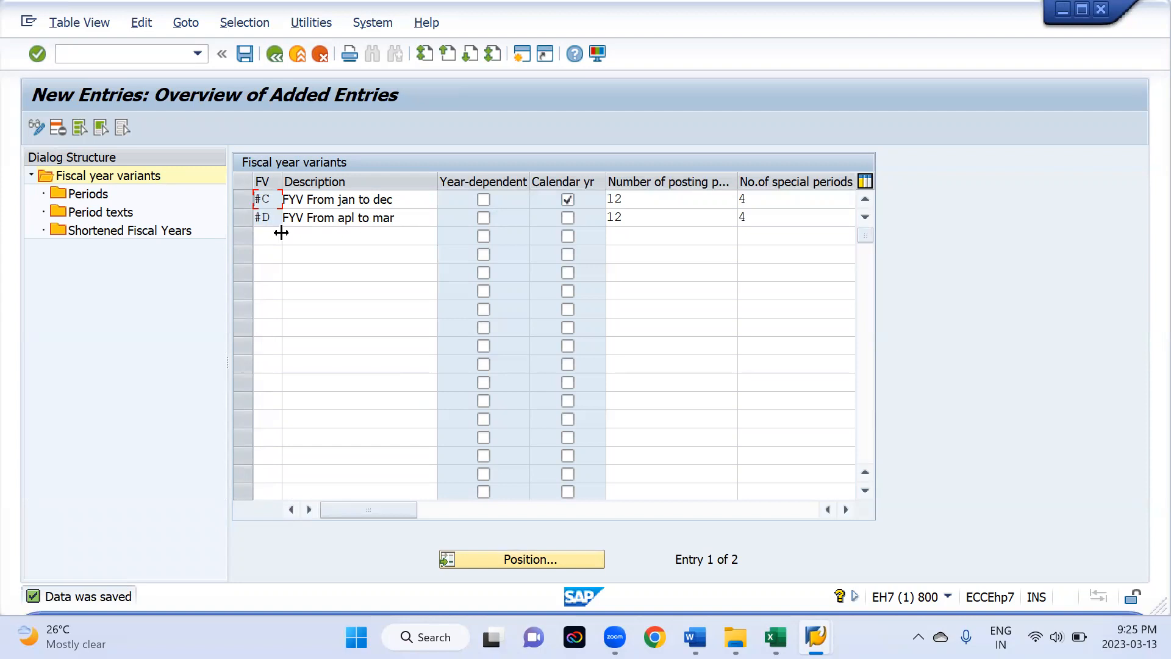
{"action": "left_click", "coordinate": [411, 220]}
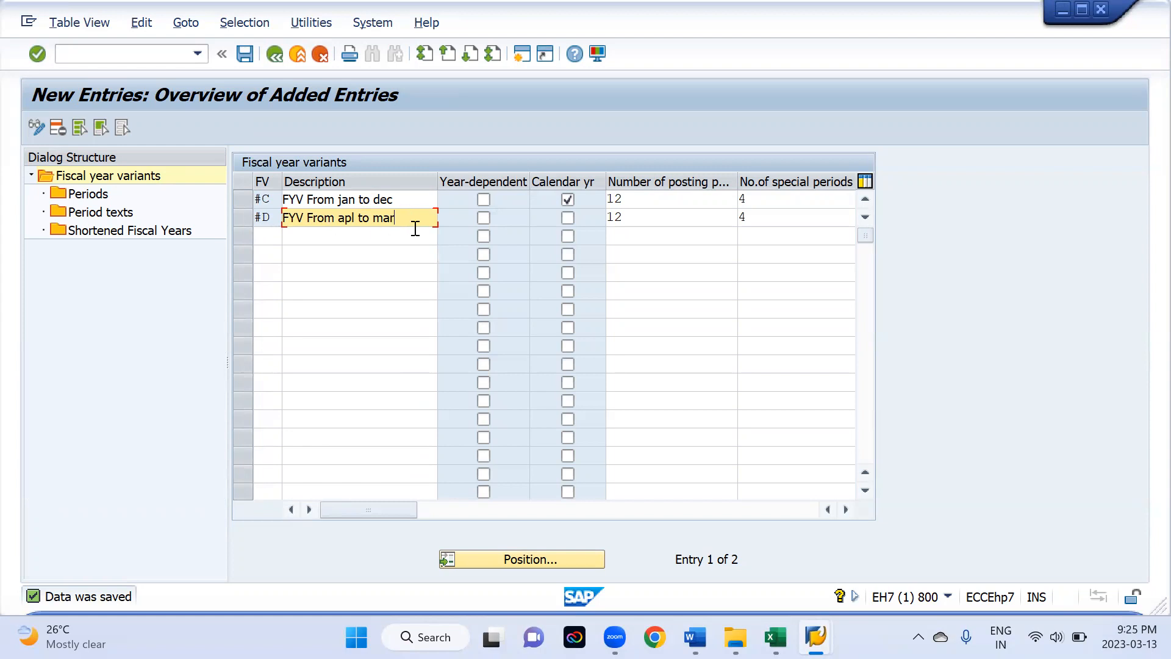
{"action": "left_click", "coordinate": [244, 219]}
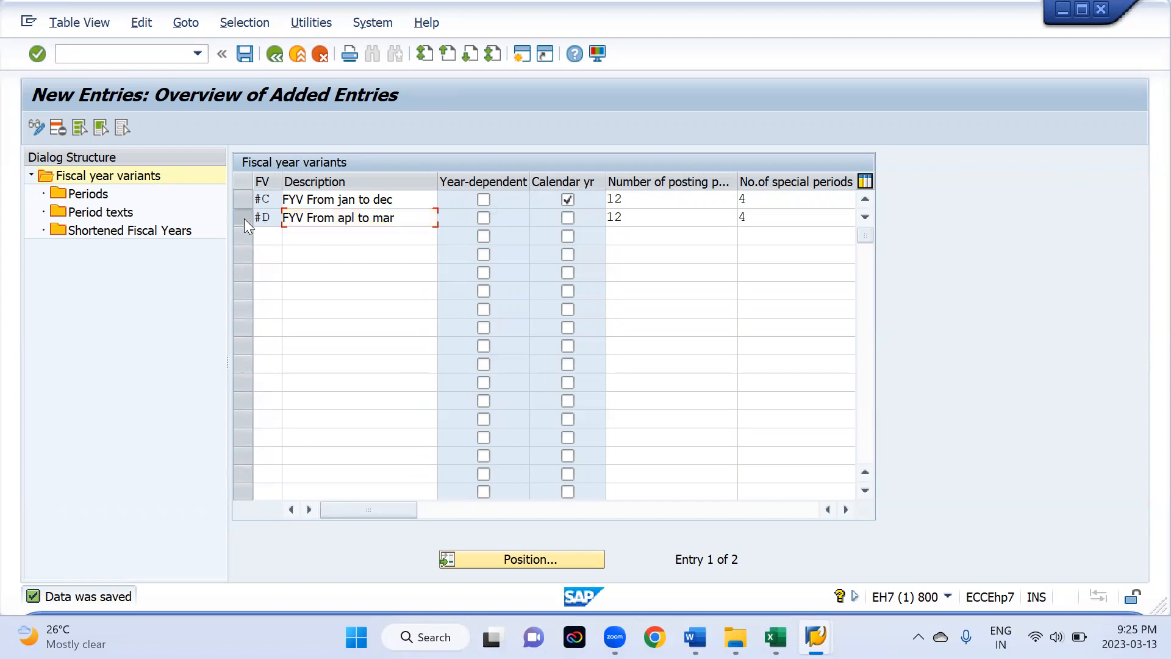
{"action": "double_click", "coordinate": [87, 194]}
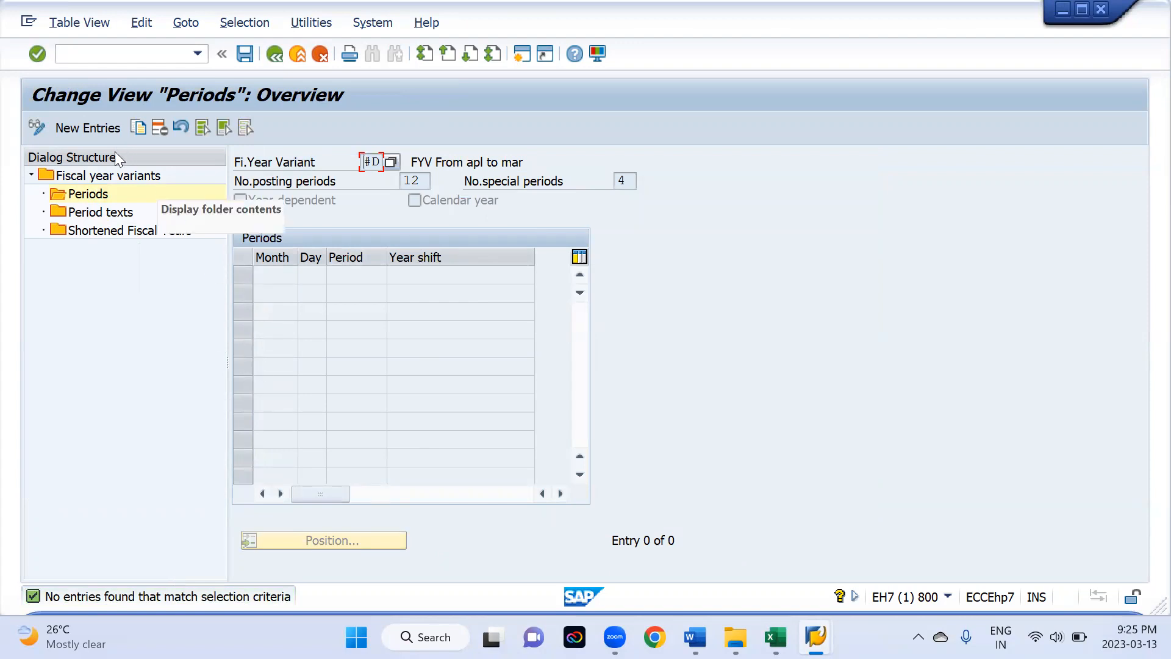
- Switch to the Excel workbook Book1 containing the month, day, period and year shift table
{"action": "key", "text": "alt+Tab"}
{"action": "key", "text": "alt+Tab"}
{"action": "key", "text": "alt+Tab"}
{"action": "key", "text": "alt+Tab"}
{"action": "key", "text": "alt+Tab"}
{"action": "key", "text": "alt+Tab"}
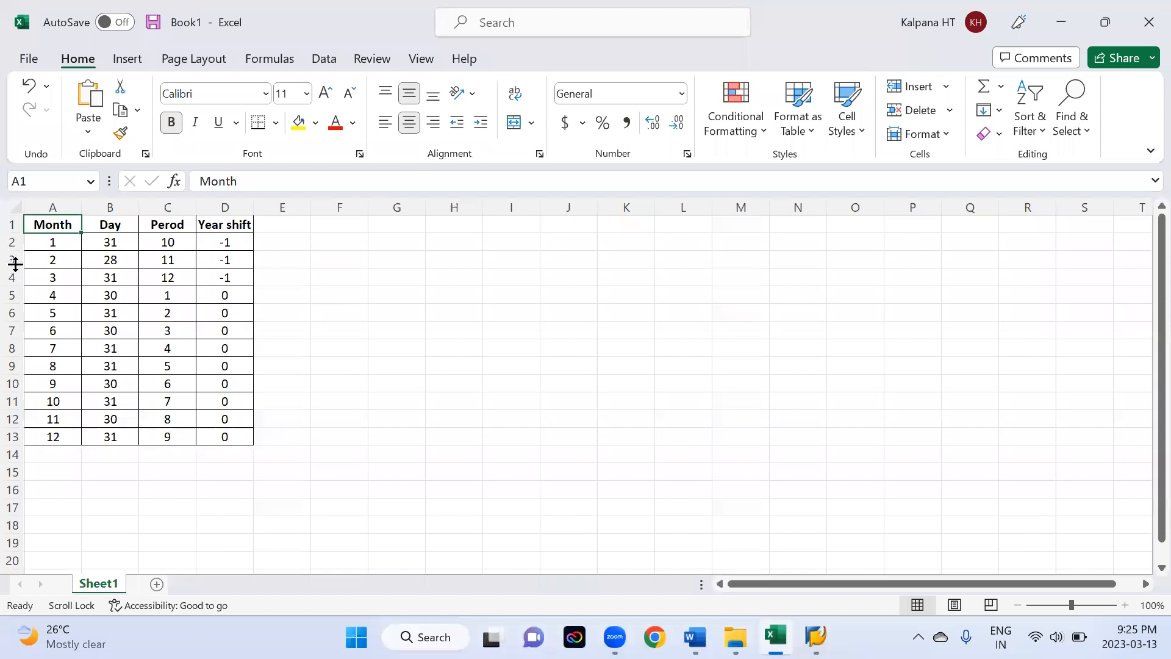
- Examine the Month and Day columns of the table, including the day entered for February
{"action": "left_click_drag", "start_coordinate": [57, 244], "coordinate": [61, 434]}
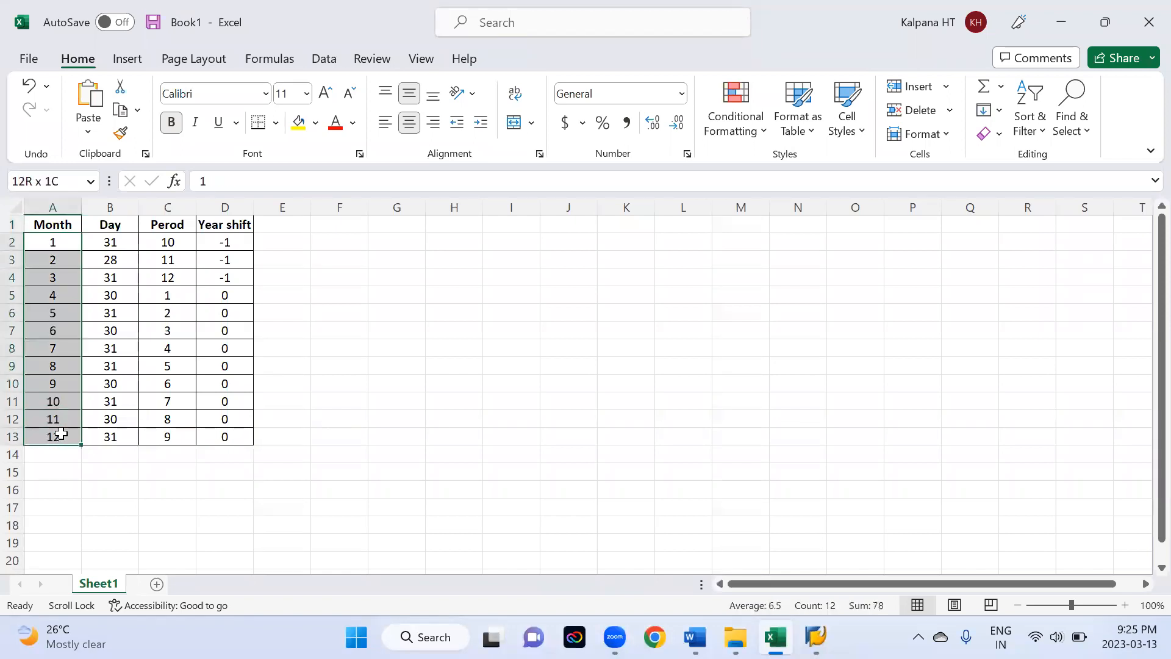
{"action": "left_click", "coordinate": [122, 217]}
{"action": "left_click_drag", "start_coordinate": [112, 243], "coordinate": [103, 437]}
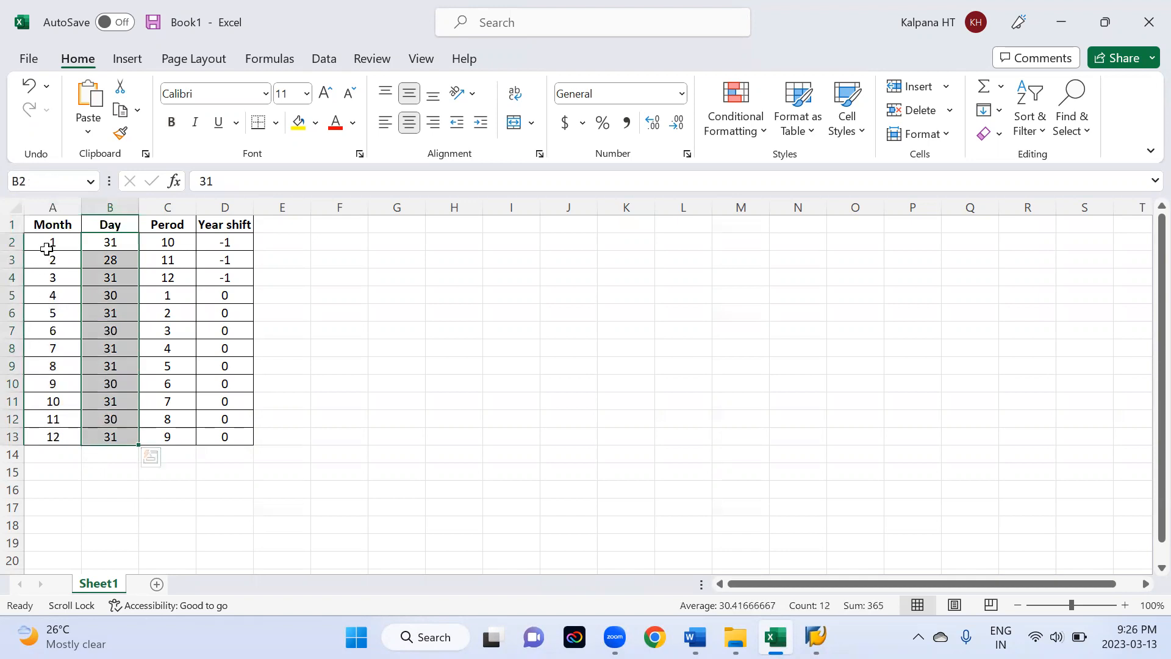
{"action": "left_click", "coordinate": [55, 263]}
{"action": "left_click", "coordinate": [110, 259]}
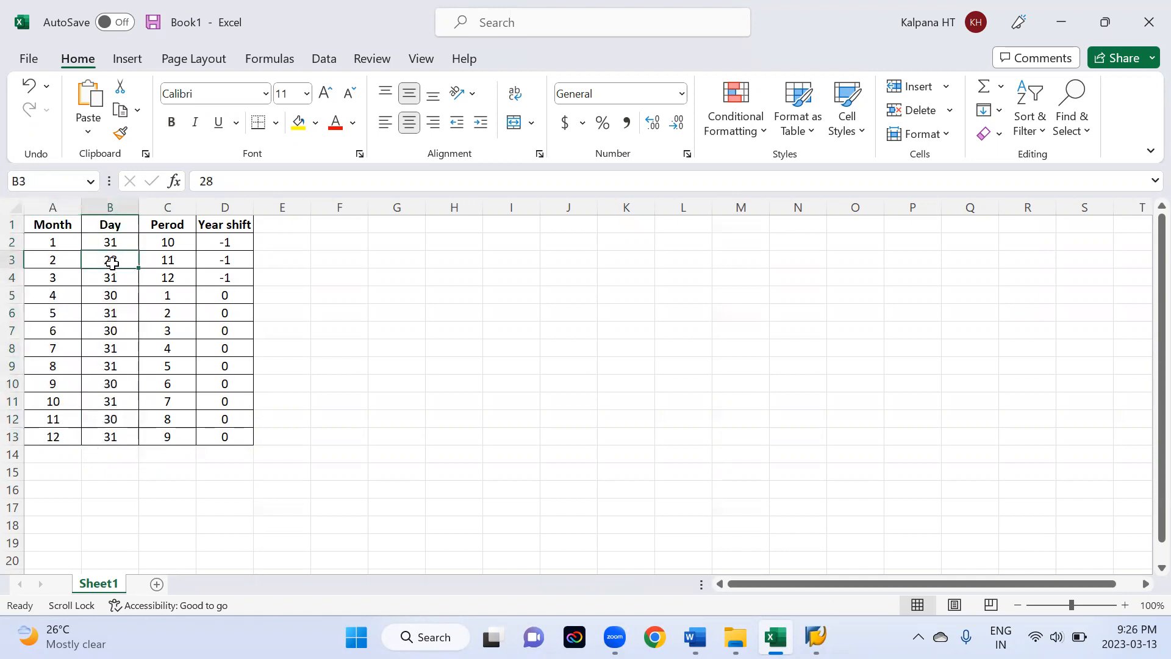
- Compare the period numbers with their calendar months, starting from April and including January to March
{"action": "left_click", "coordinate": [167, 229]}
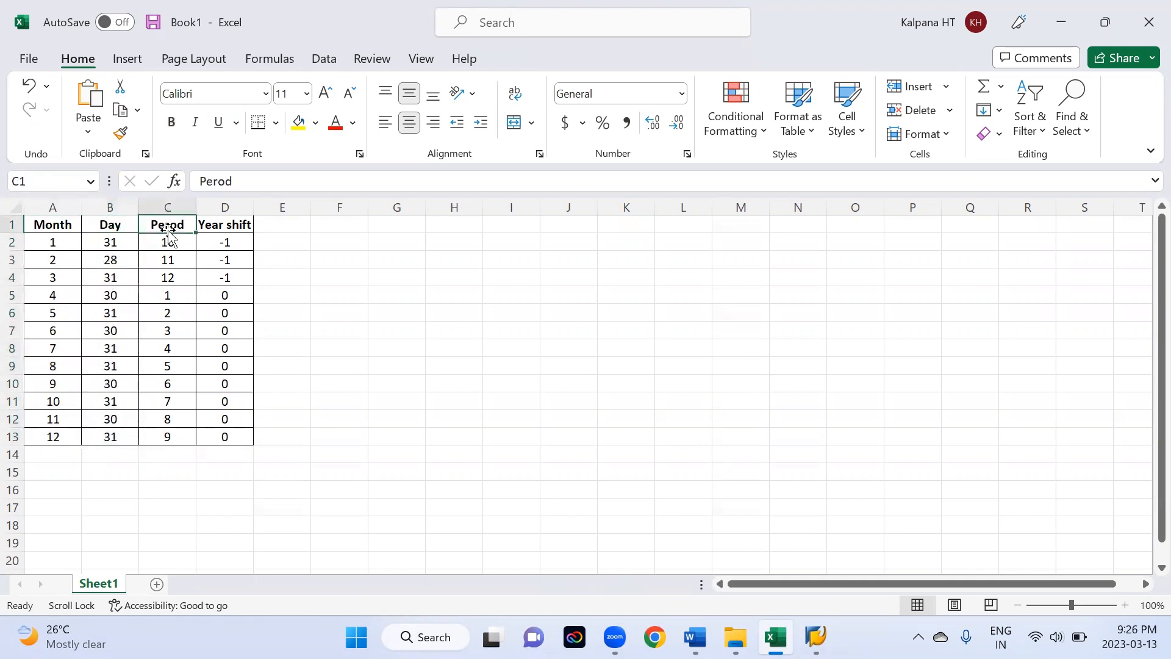
{"action": "left_click", "coordinate": [174, 296]}
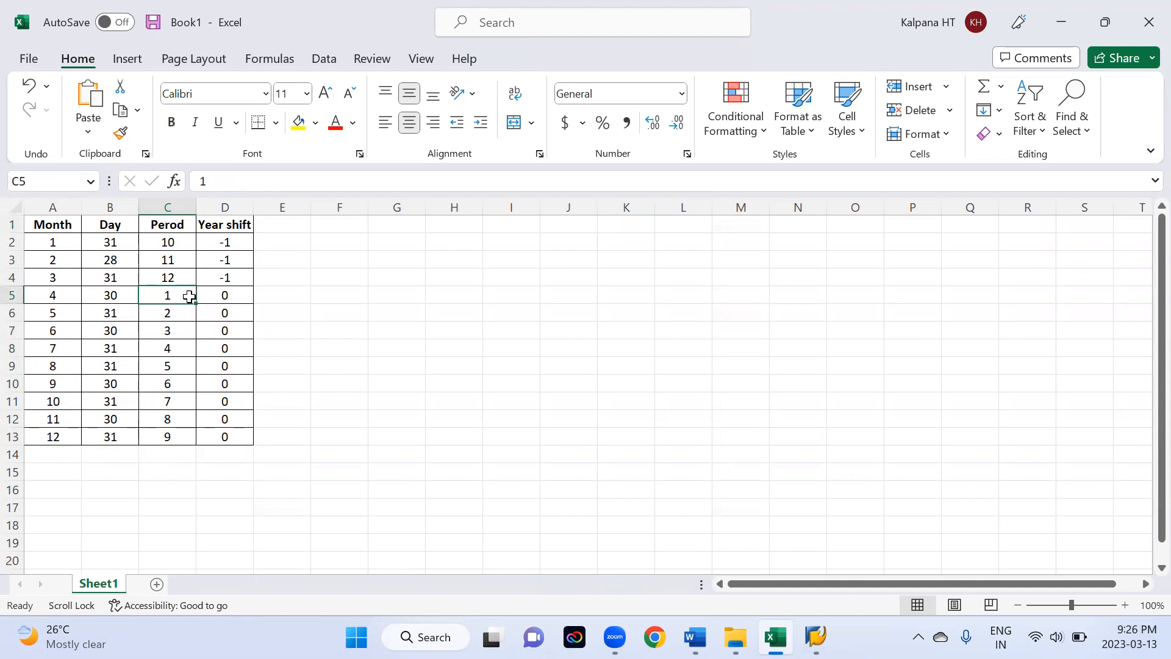
{"action": "left_click", "coordinate": [57, 294]}
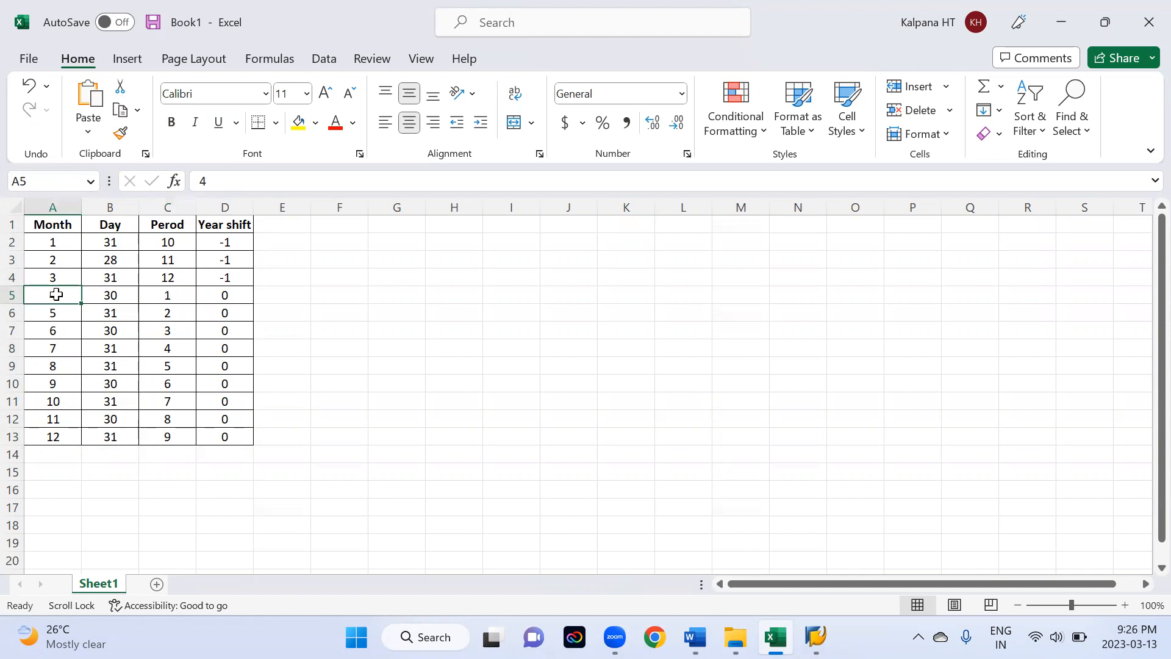
{"action": "left_click", "coordinate": [175, 297]}
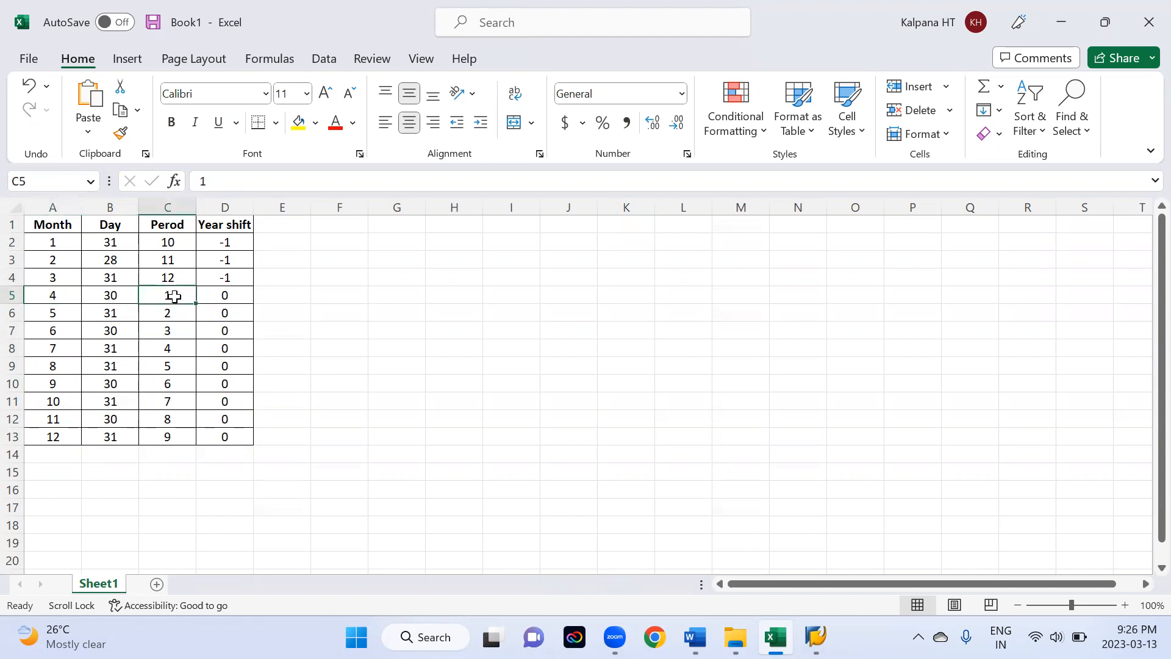
{"action": "left_click", "coordinate": [43, 297]}
{"action": "left_click", "coordinate": [173, 296]}
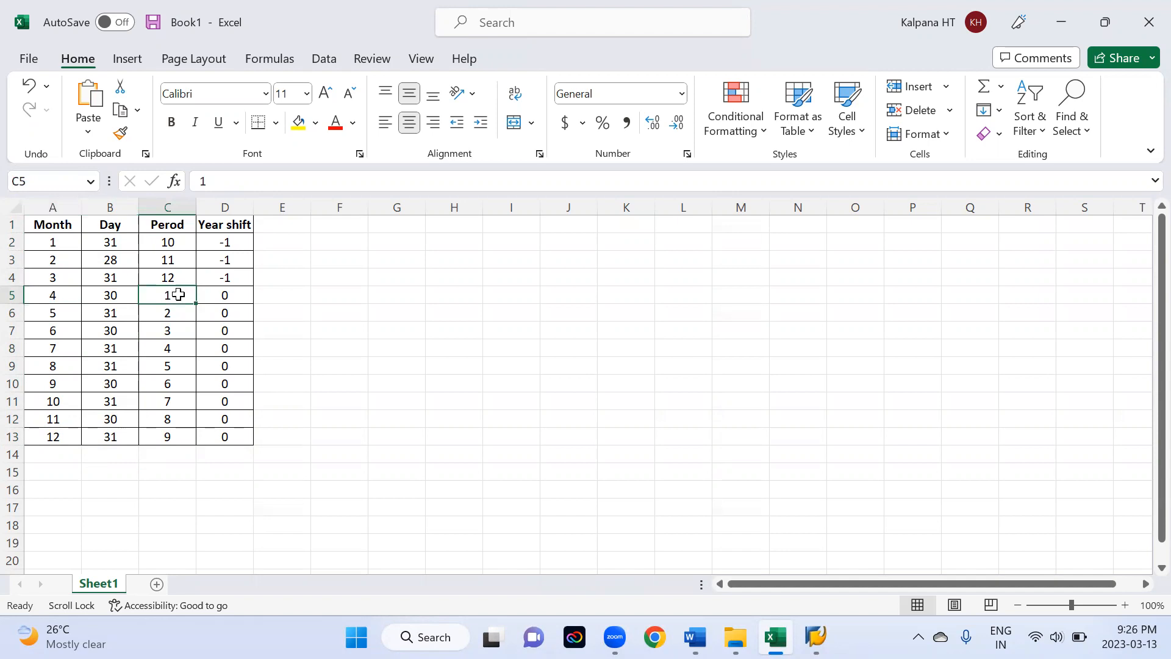
{"action": "left_click", "coordinate": [55, 314]}
{"action": "left_click", "coordinate": [166, 317]}
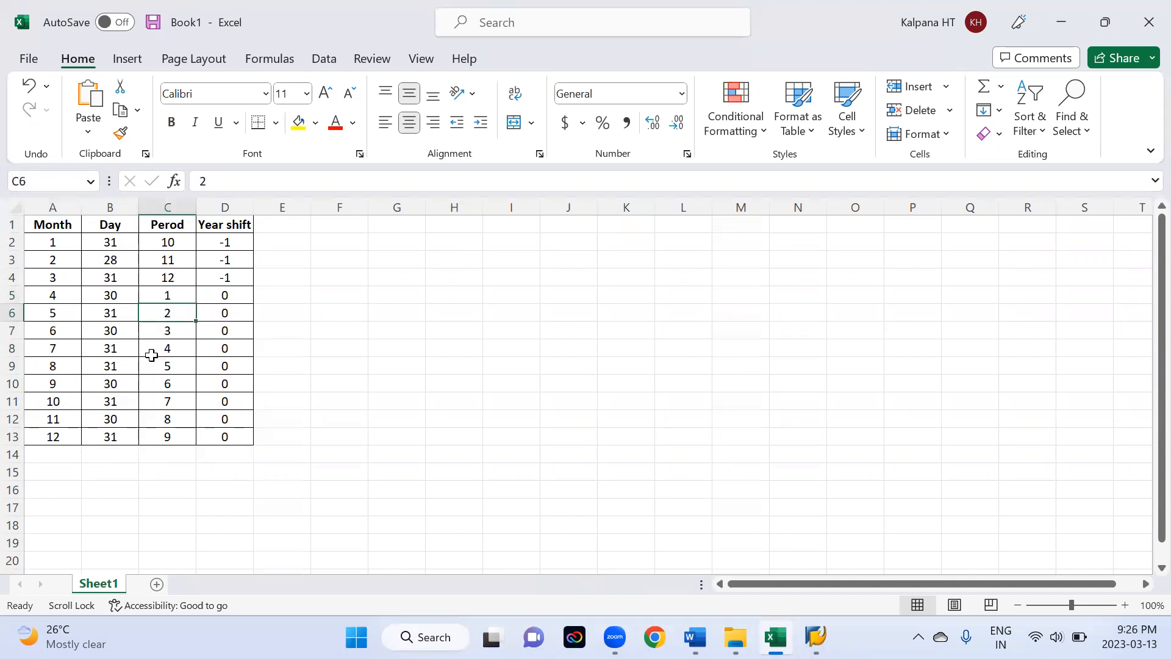
{"action": "left_click", "coordinate": [64, 330]}
{"action": "left_click", "coordinate": [162, 330]}
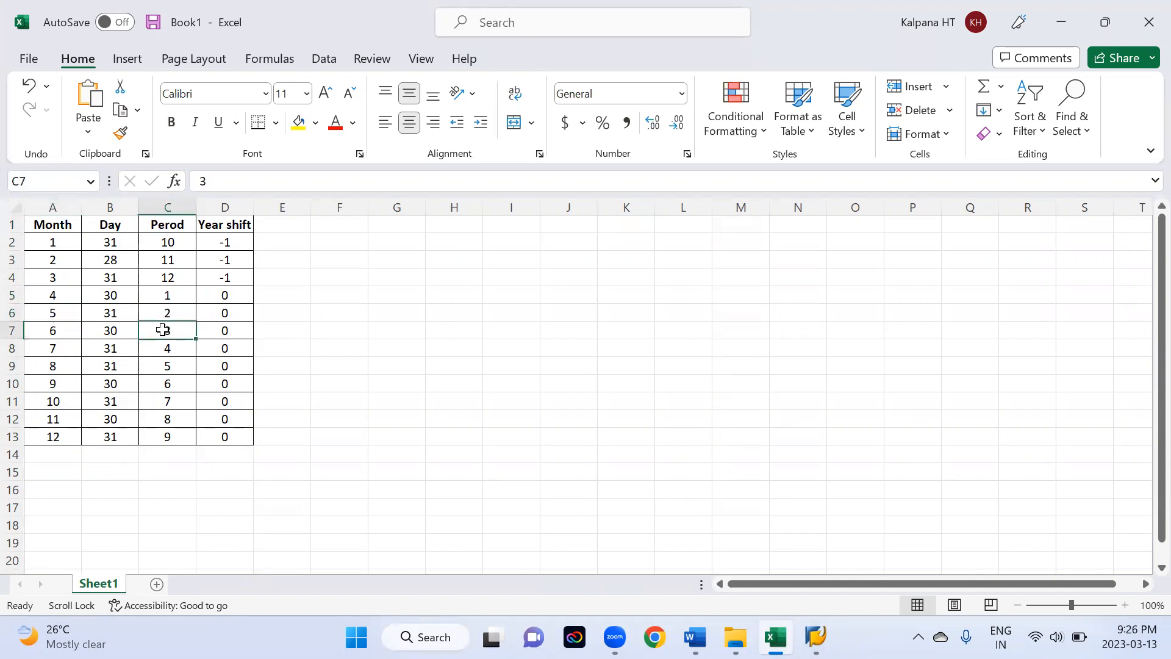
{"action": "left_click_drag", "start_coordinate": [161, 293], "coordinate": [167, 427]}
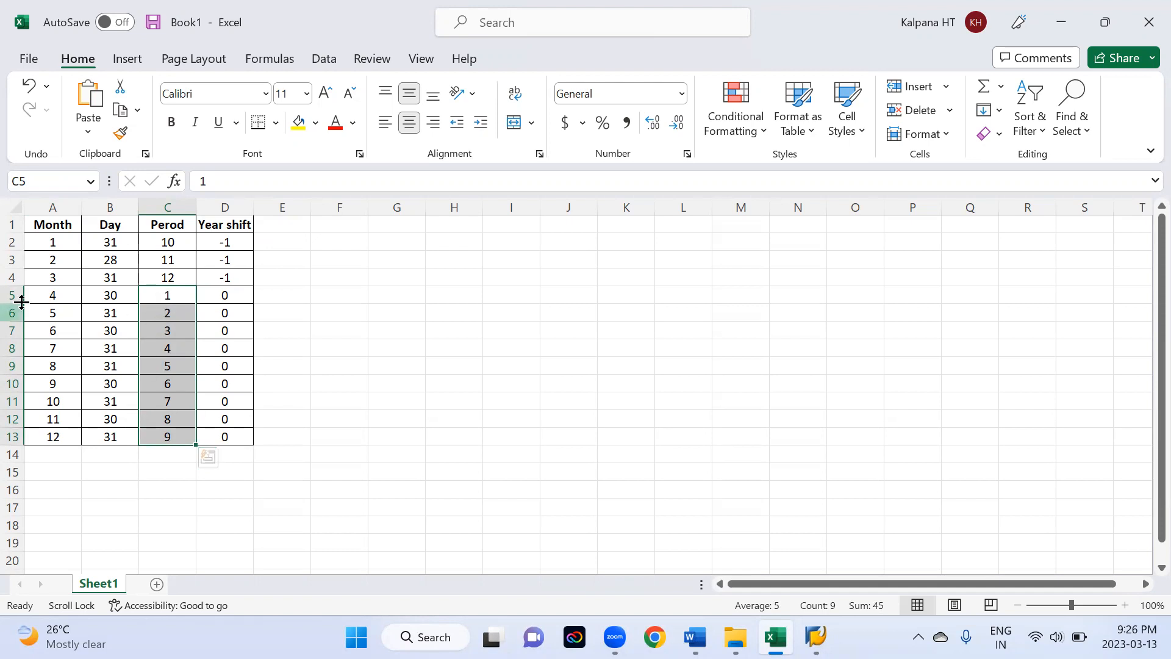
{"action": "left_click", "coordinate": [56, 296]}
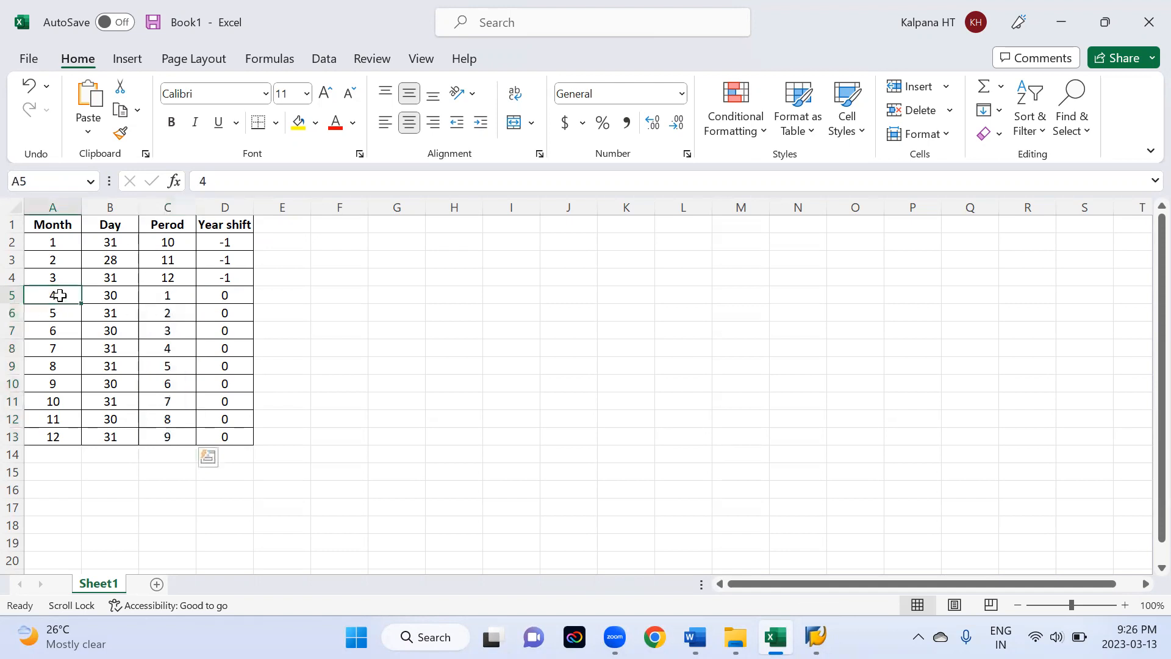
{"action": "left_click", "coordinate": [174, 299]}
{"action": "left_click", "coordinate": [58, 312]}
{"action": "left_click", "coordinate": [165, 313]}
{"action": "left_click", "coordinate": [46, 331]}
{"action": "left_click", "coordinate": [171, 333]}
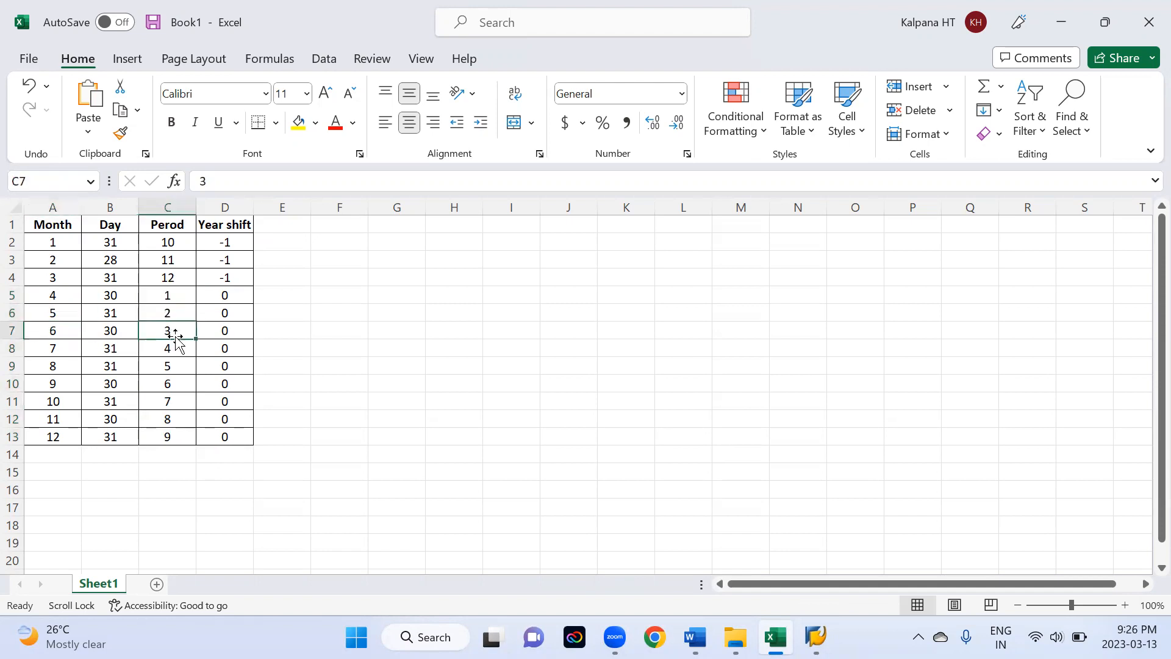
{"action": "left_click", "coordinate": [171, 245]}
{"action": "left_click", "coordinate": [173, 261]}
{"action": "left_click", "coordinate": [175, 278]}
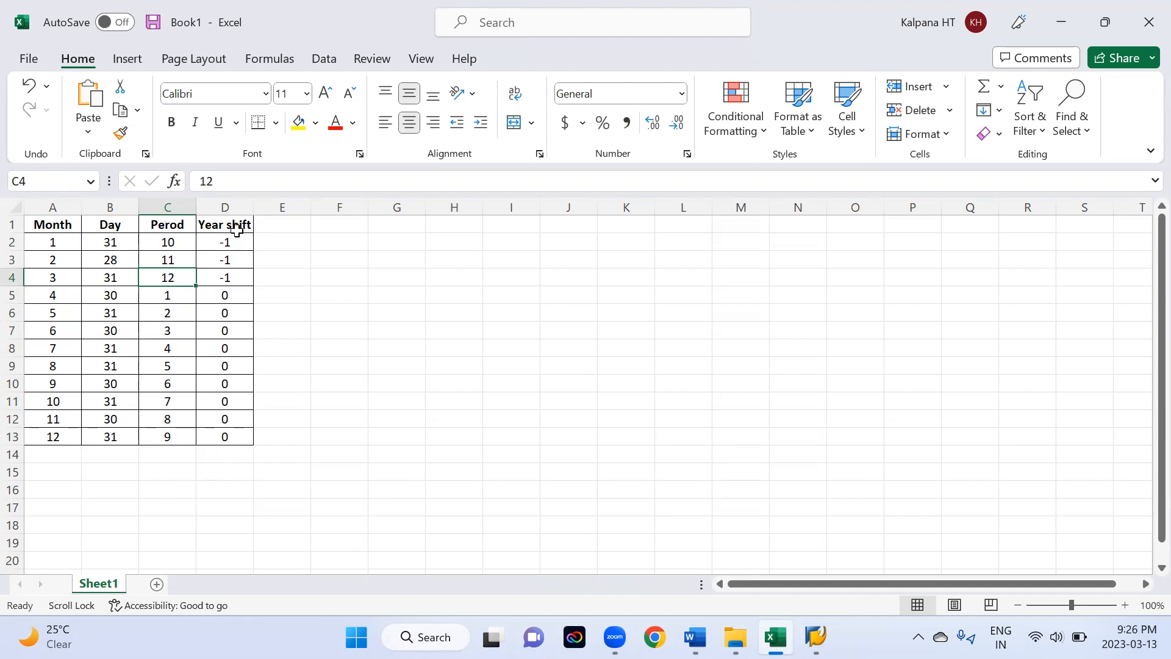
- Examine the year shift values for April to December and for January to March
{"action": "left_click_drag", "start_coordinate": [225, 298], "coordinate": [224, 428]}
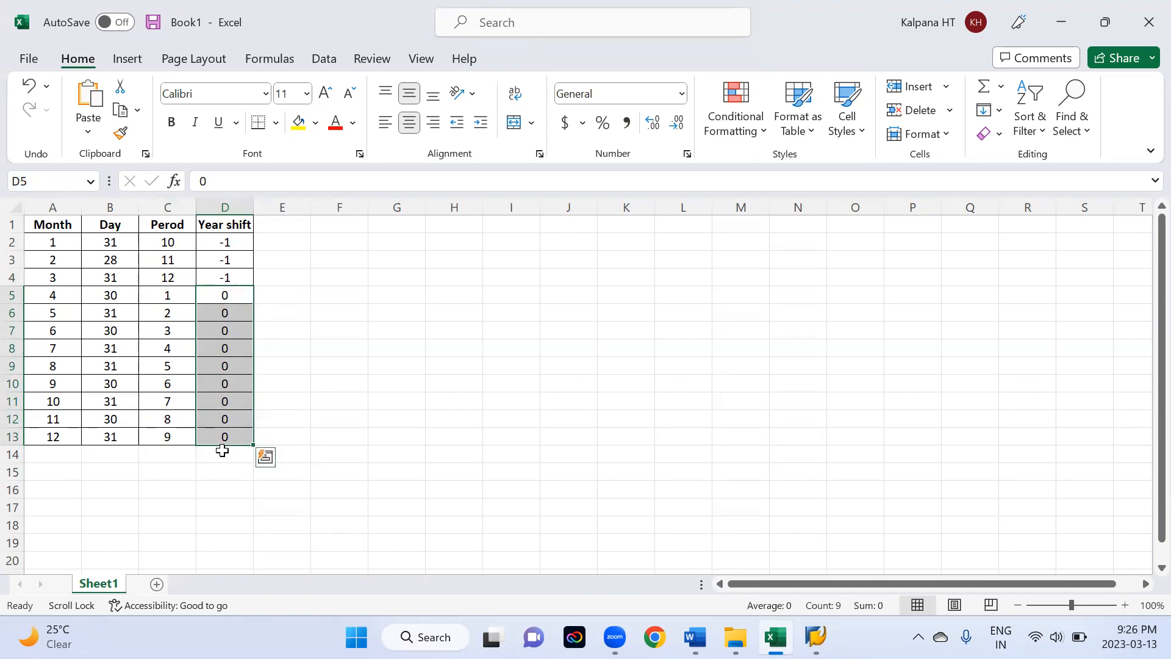
{"action": "left_click_drag", "start_coordinate": [227, 240], "coordinate": [225, 270]}
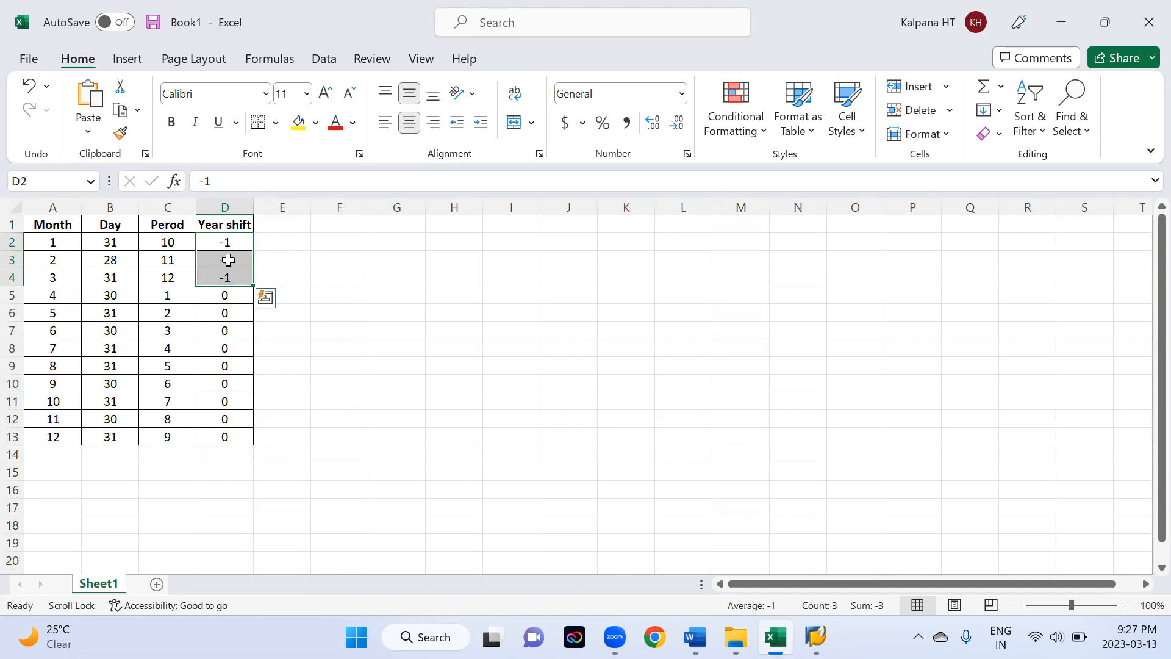
{"action": "left_click_drag", "start_coordinate": [224, 296], "coordinate": [225, 435]}
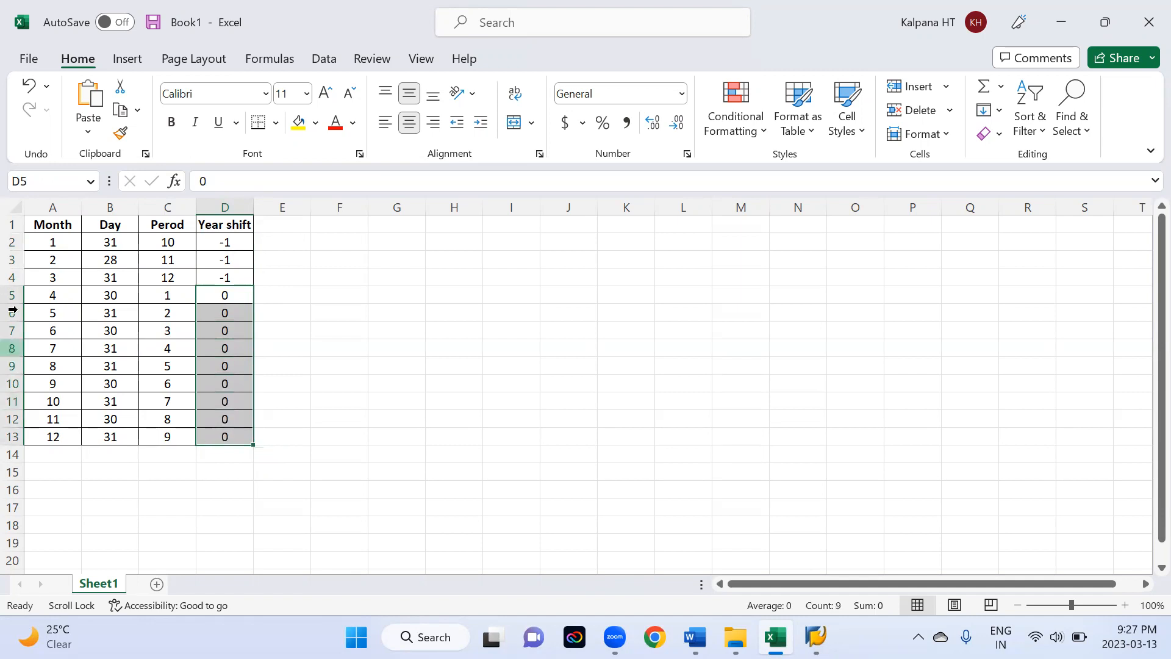
- Copy the January to December rows of the month, day, period and year shift table, without the header row
{"action": "left_click_drag", "start_coordinate": [45, 246], "coordinate": [225, 435]}
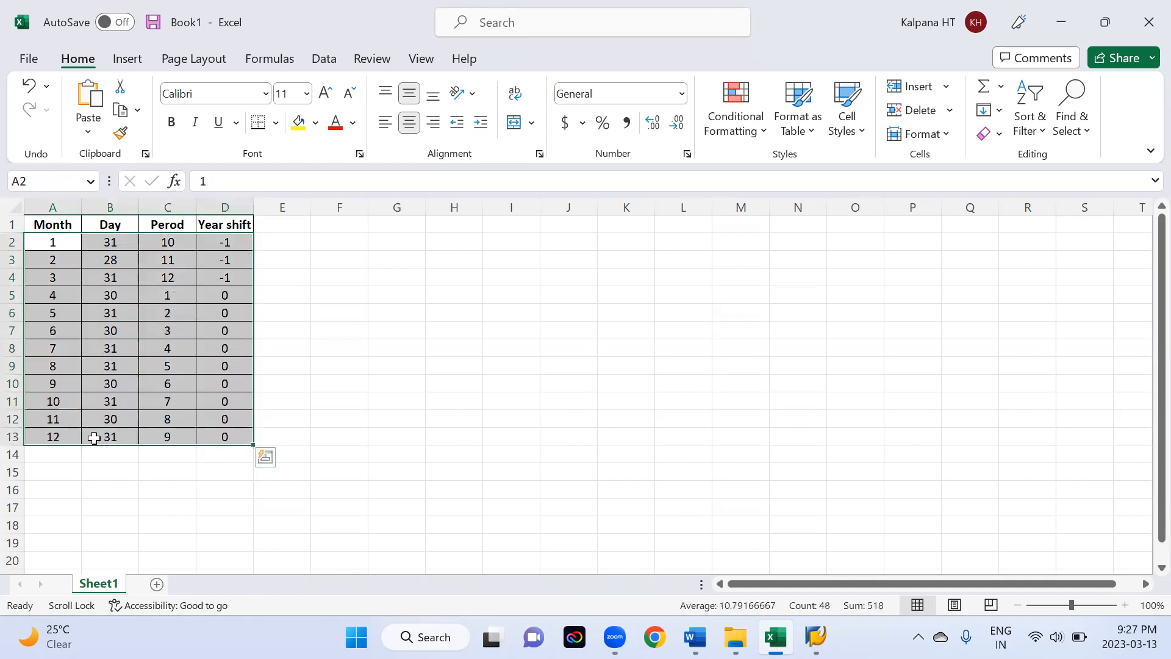
{"action": "key", "text": "ctrl+c"}
{"action": "key", "text": "ctrl+q"}
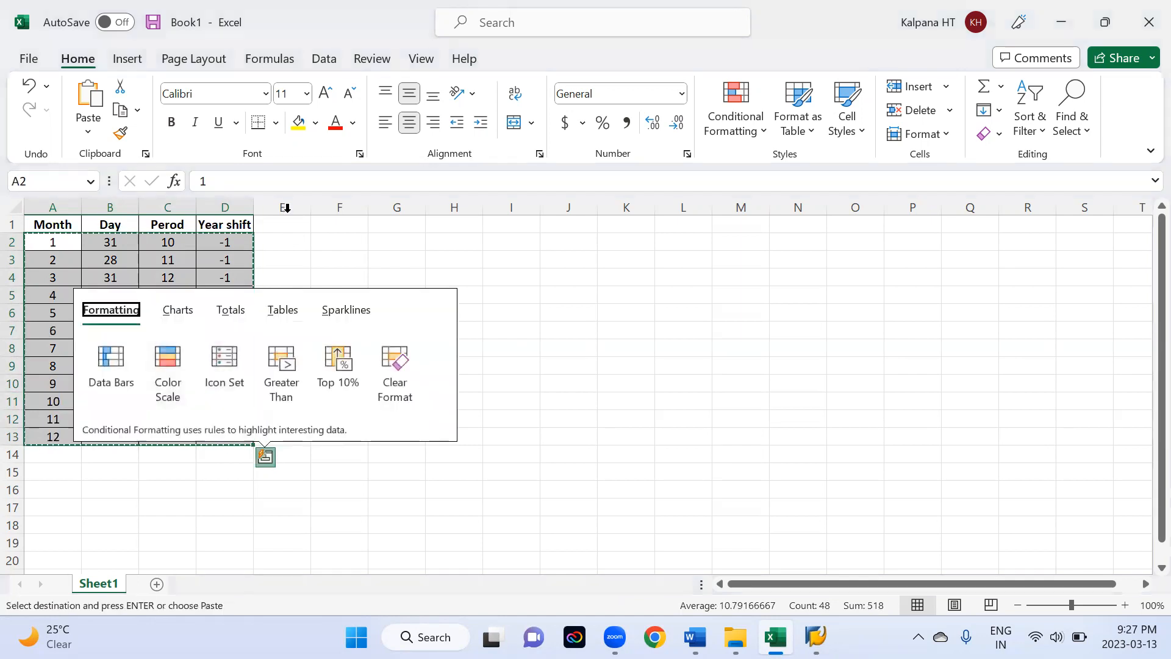
- Switch to SAP and paste the copied rows as new period entries for fiscal year variant #D
{"action": "key", "text": "alt+Tab"}
{"action": "left_click", "coordinate": [78, 132]}
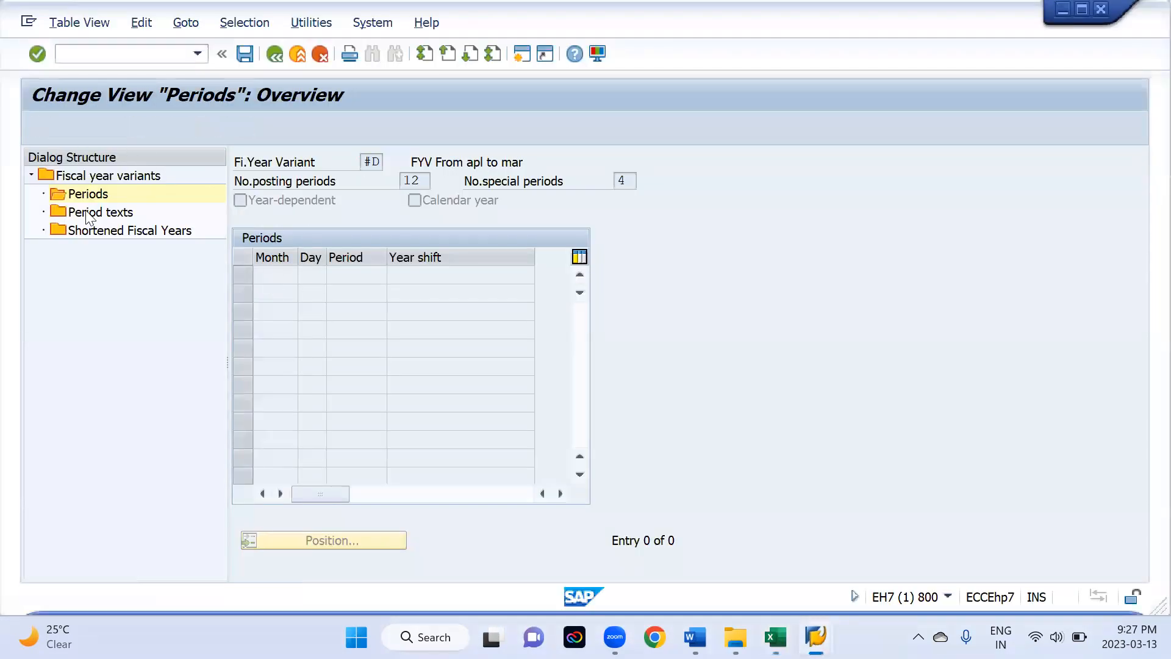
{"action": "key", "text": "ctrl+v"}
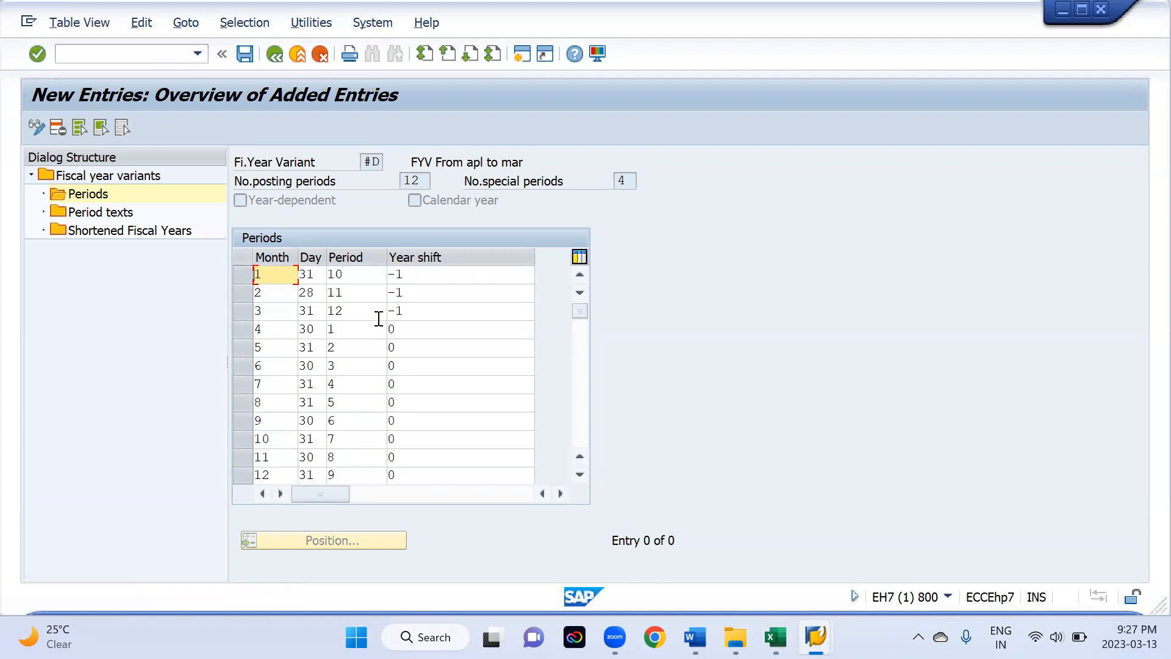
{"action": "key", "text": "Return"}
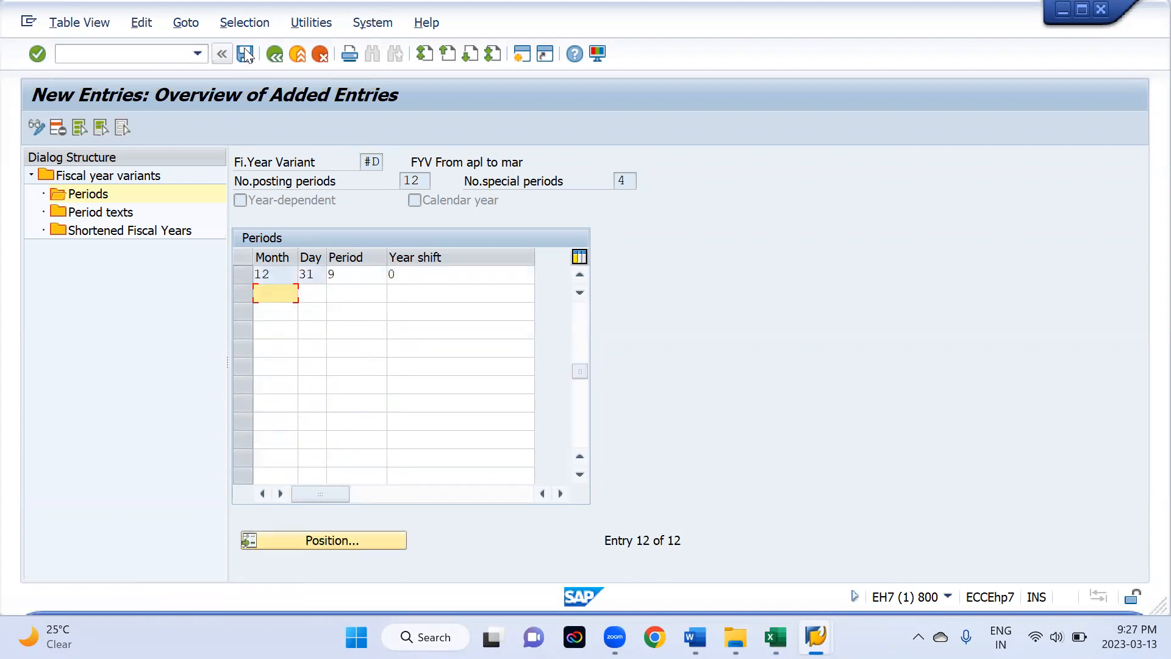
- Save the posting periods of variant #D and return to the fiscal year variants list
{"action": "left_click", "coordinate": [246, 55]}
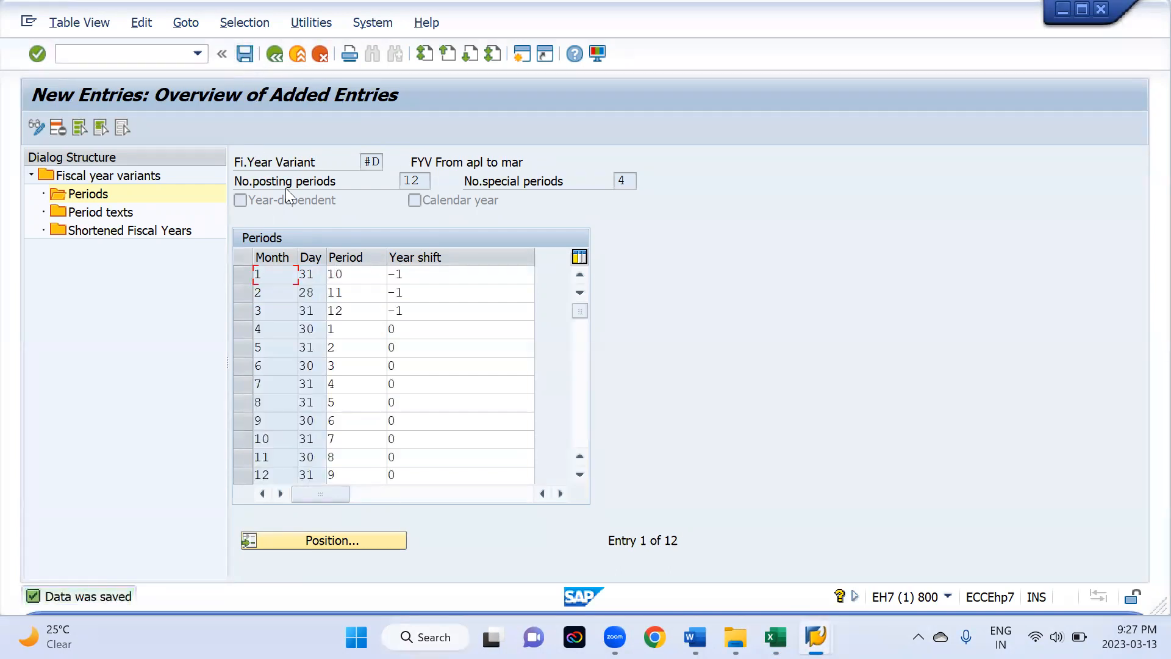
{"action": "left_click", "coordinate": [273, 55]}
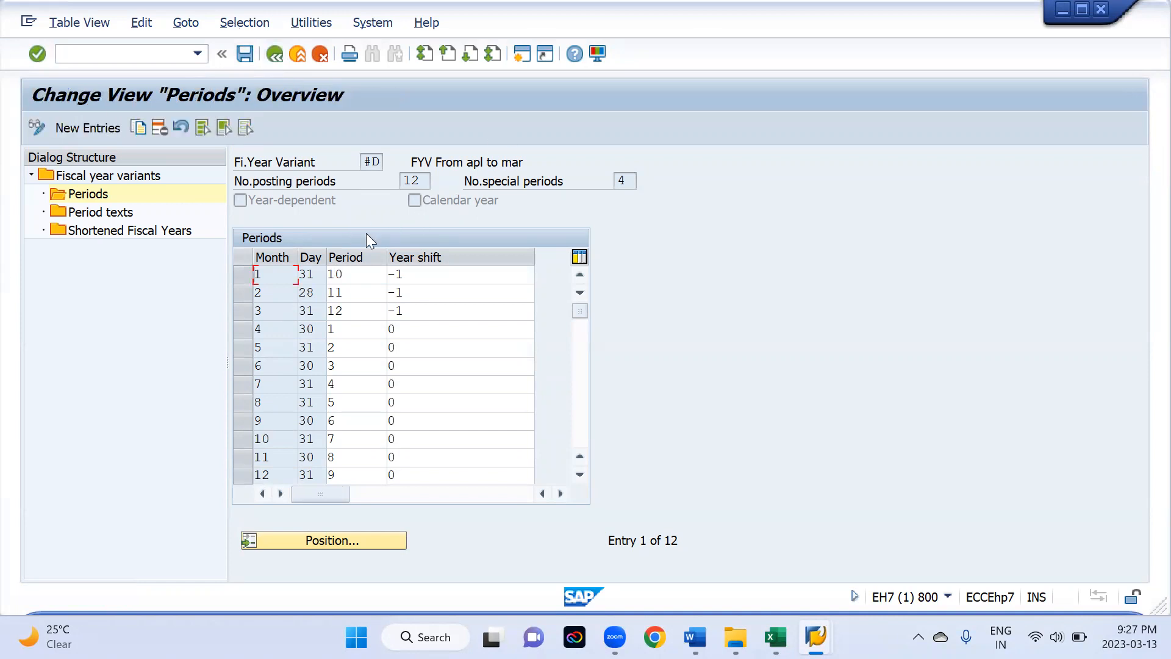
{"action": "left_click", "coordinate": [272, 53]}
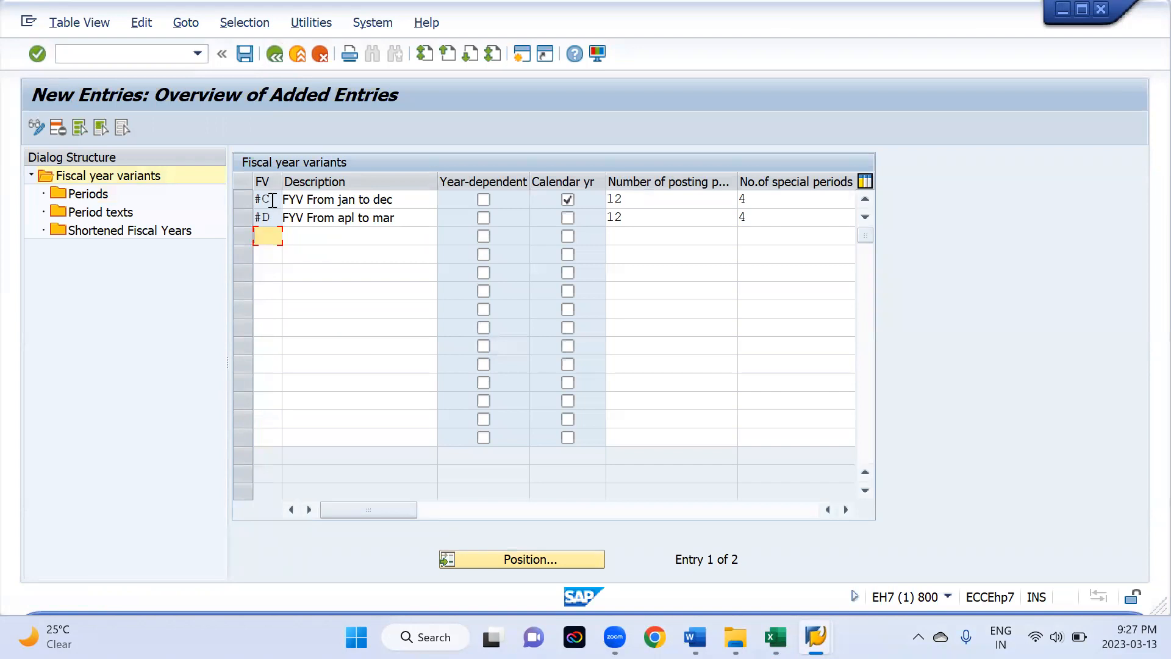
- Review the #C and #D entries and their descriptions in the fiscal year variants list
{"action": "left_click", "coordinate": [272, 200]}
{"action": "left_click_drag", "start_coordinate": [274, 217], "coordinate": [259, 221]}
{"action": "left_click", "coordinate": [409, 219]}
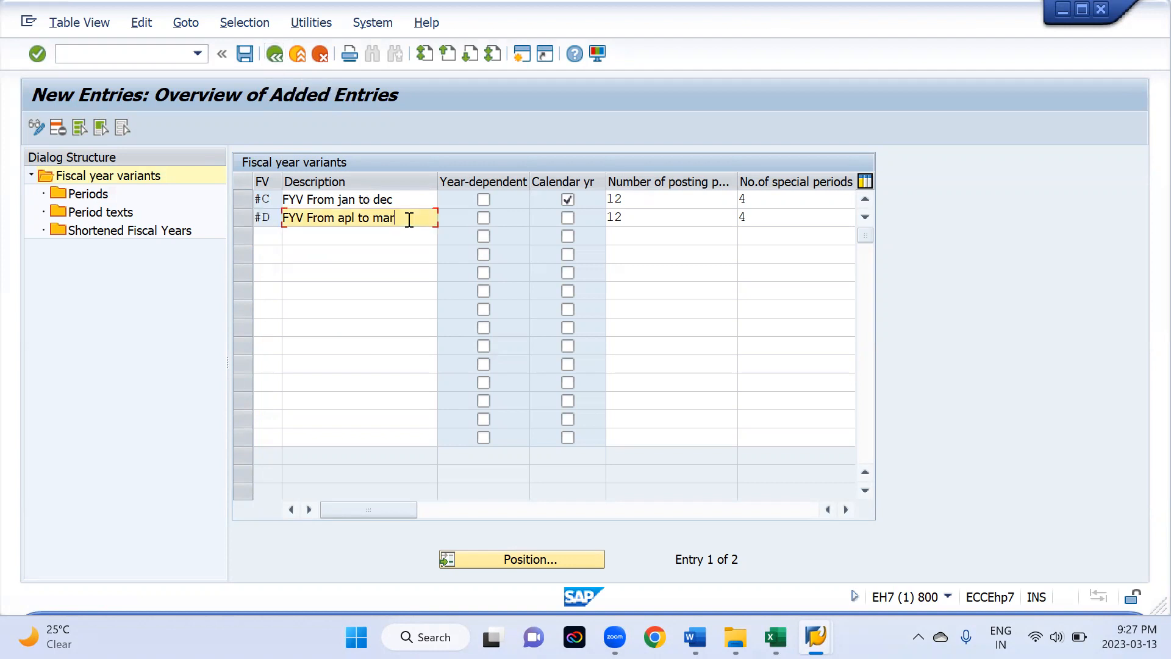
- Compare variant #D with the calendar types and standard variants listed in the Word notes
{"action": "left_click", "coordinate": [275, 55]}
{"action": "key", "text": "alt+Tab"}
{"action": "key", "text": "alt+Tab"}
{"action": "key", "text": "alt+Tab"}
{"action": "key", "text": "alt+Tab"}
{"action": "key", "text": "alt+Tab"}
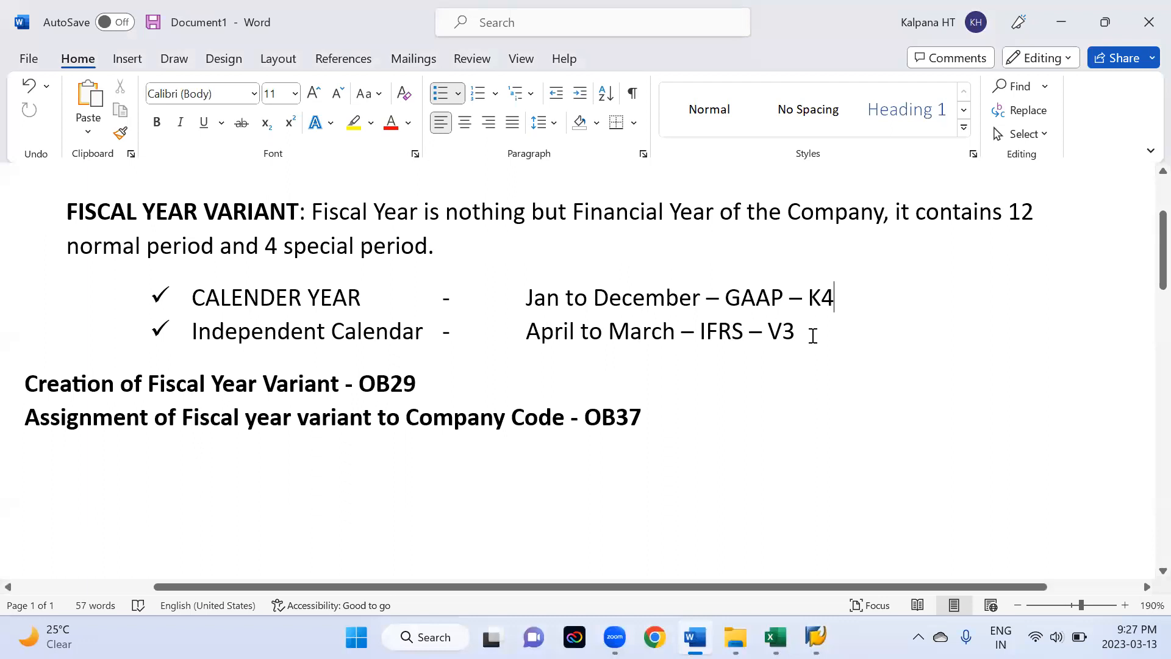
{"action": "key", "text": "alt+Tab"}
{"action": "left_click_drag", "start_coordinate": [277, 217], "coordinate": [235, 218]}
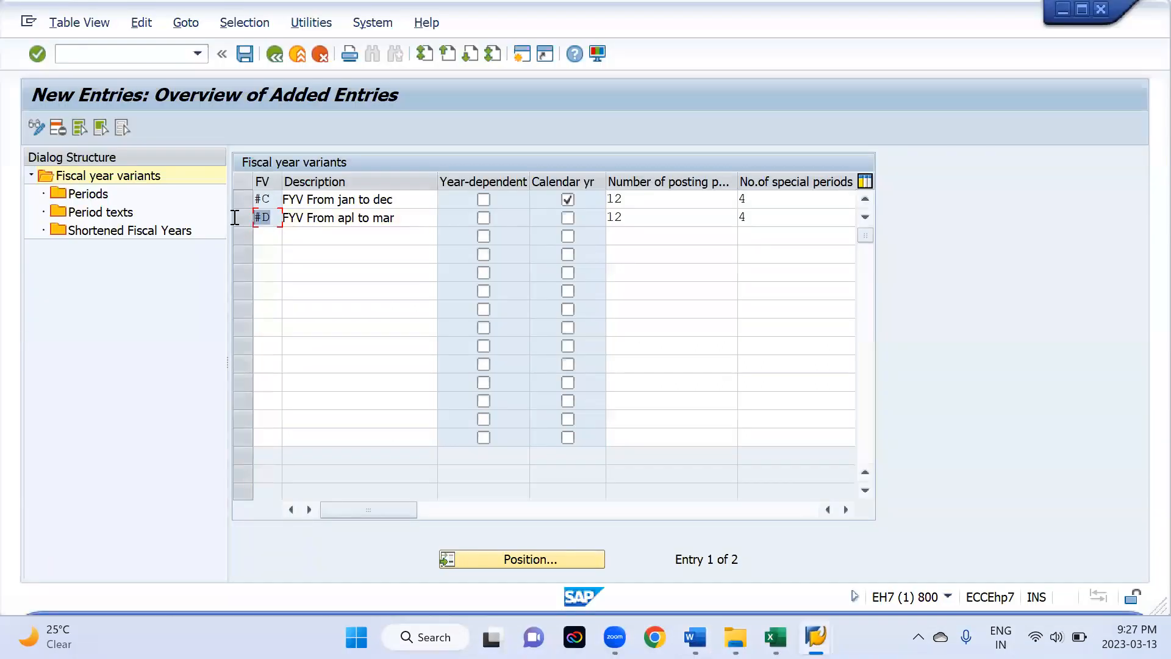
- Check the Word notes for the transaction codes for creating a fiscal year variant and assigning it to a company code
{"action": "key", "text": "alt+Tab"}
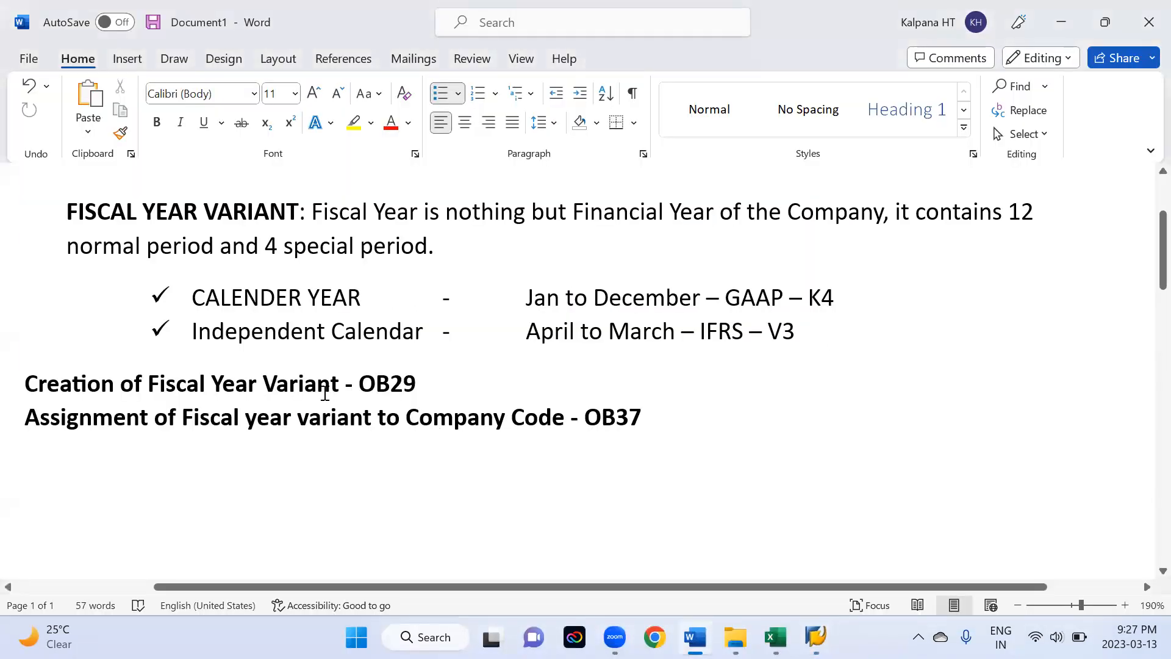
{"action": "left_click_drag", "start_coordinate": [364, 385], "coordinate": [426, 382]}
{"action": "left_click_drag", "start_coordinate": [18, 384], "coordinate": [479, 401]}
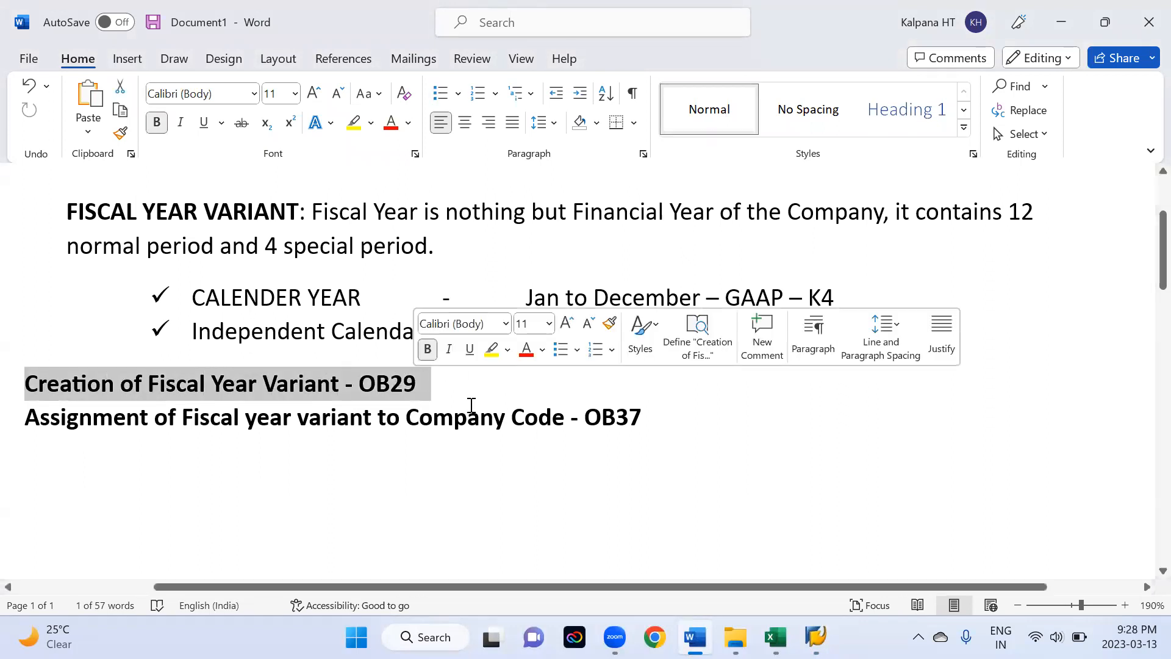
{"action": "left_click_drag", "start_coordinate": [586, 411], "coordinate": [642, 417]}
- Switch back to SAP, leave the fiscal year variant maintenance and open the Assign Company Code to a Fiscal Year Variant activity
{"action": "key", "text": "alt+Tab"}
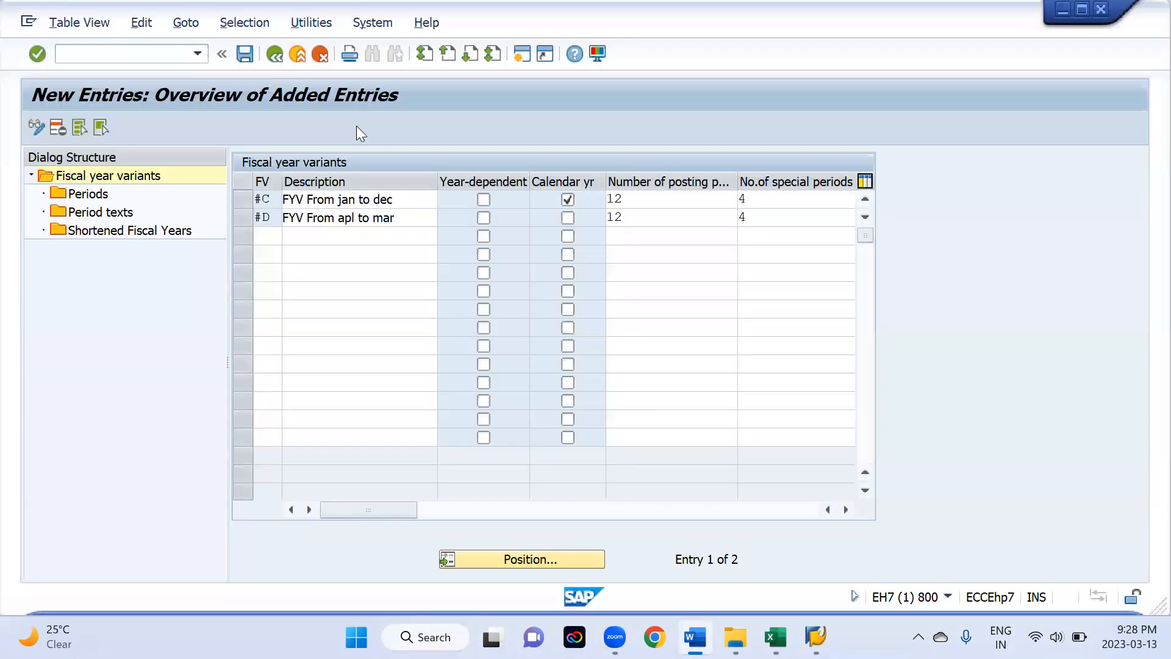
{"action": "left_click", "coordinate": [274, 56]}
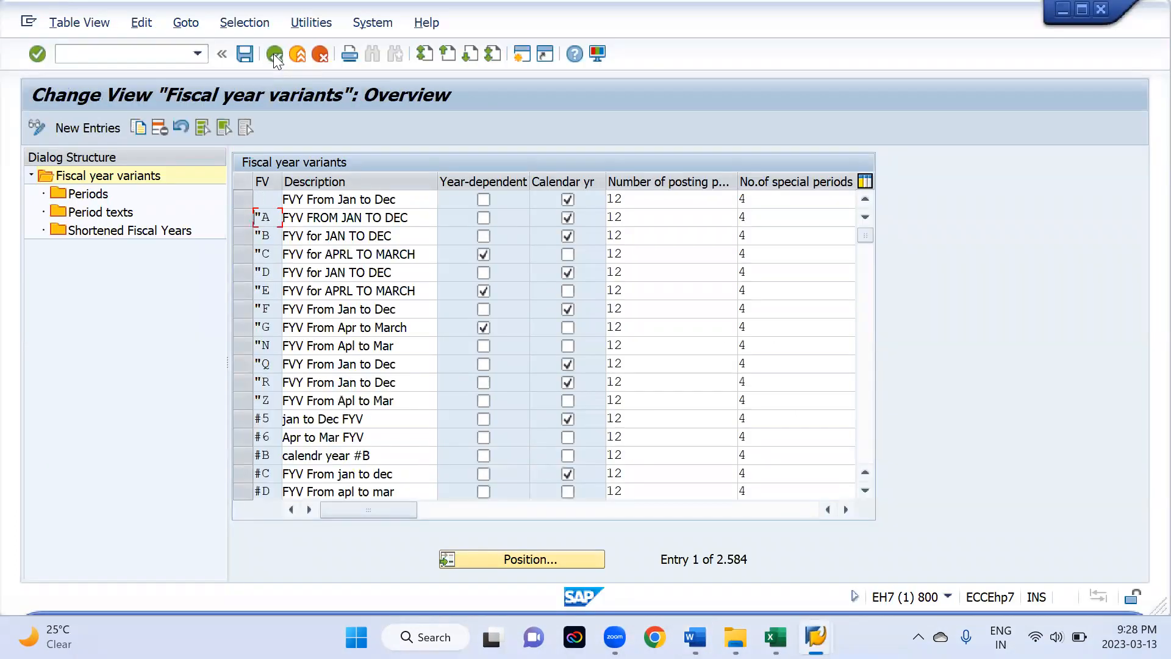
{"action": "left_click", "coordinate": [274, 54]}
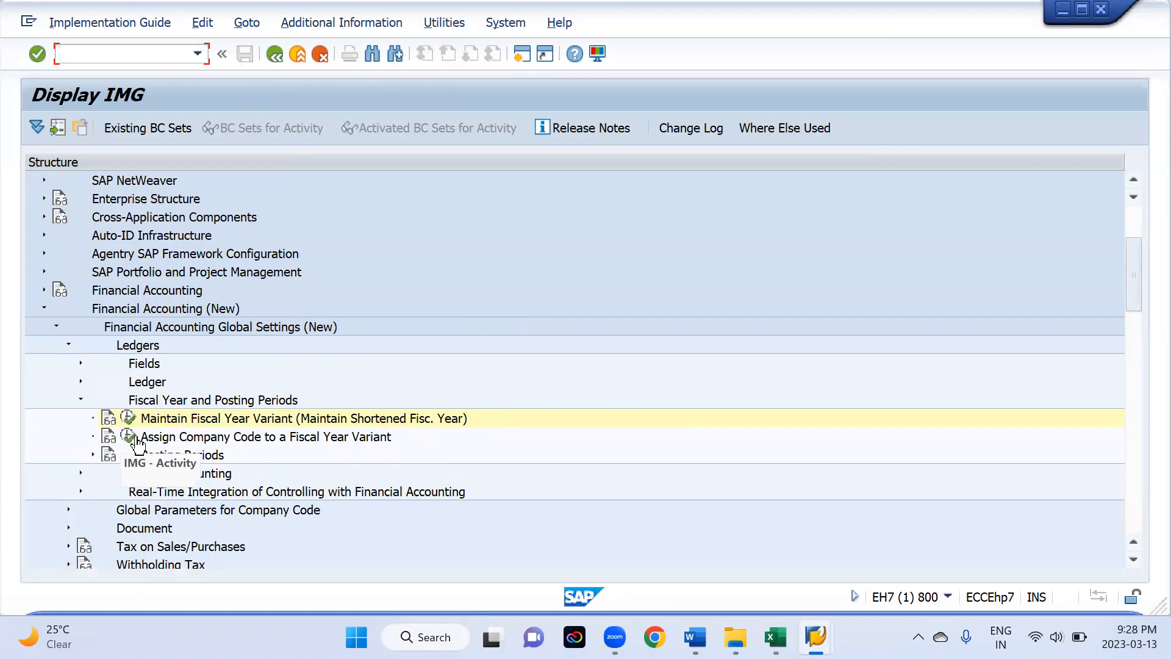
{"action": "left_click", "coordinate": [129, 437]}
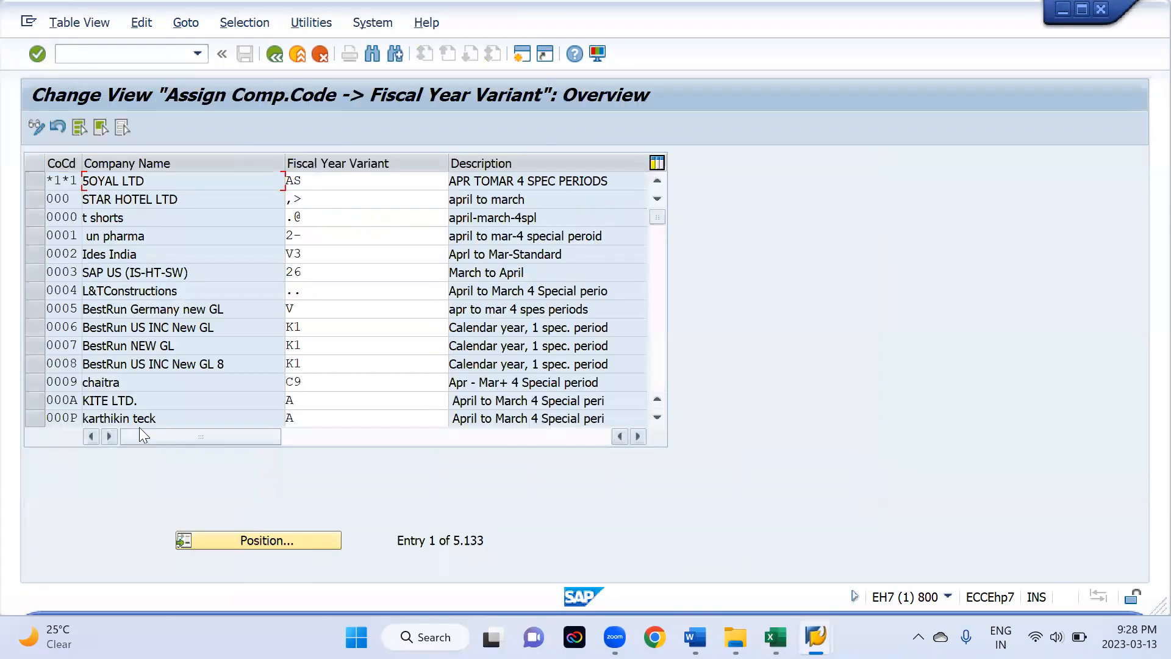
- Position the assignment table on company code PRST
{"action": "left_click", "coordinate": [263, 540]}
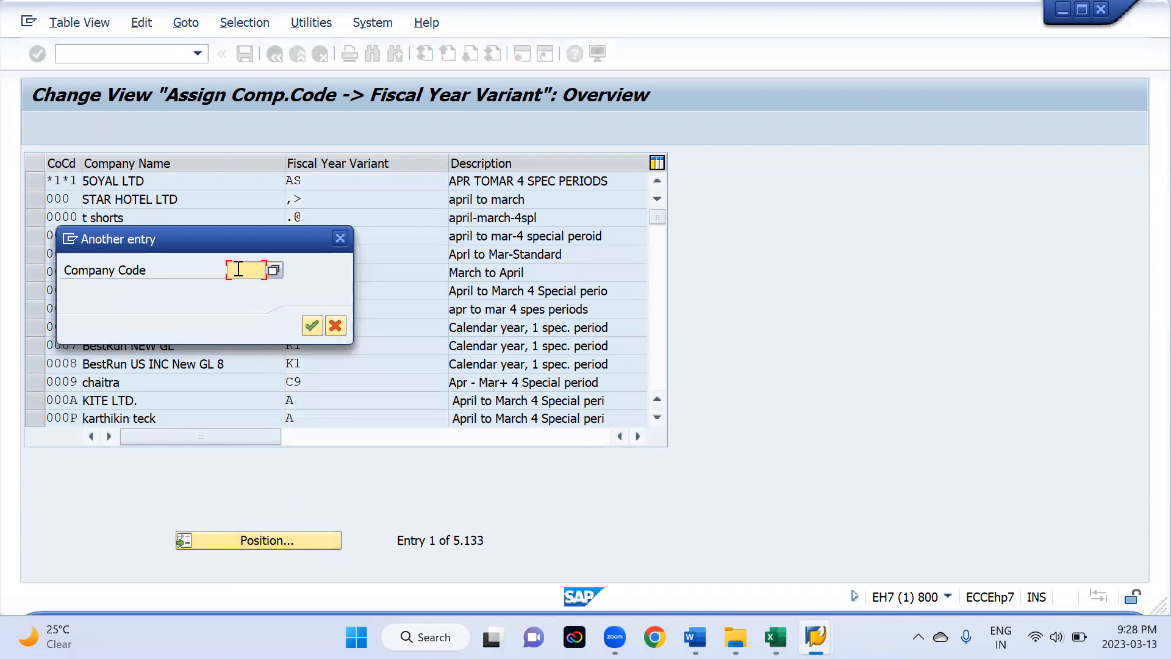
{"action": "left_click", "coordinate": [241, 271]}
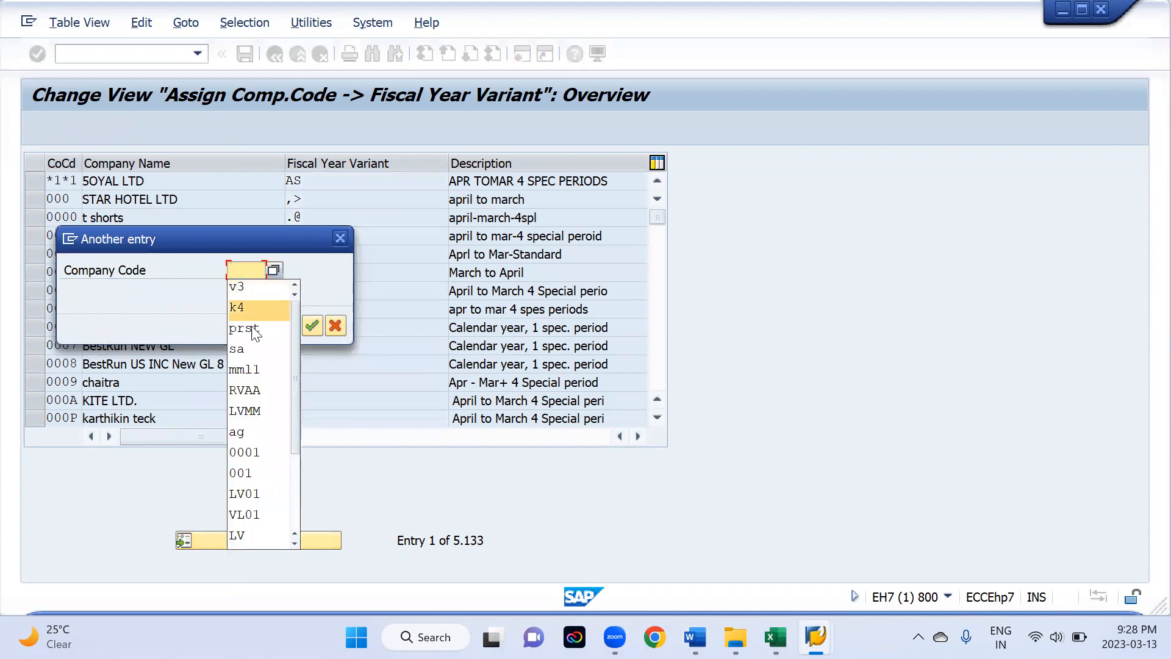
{"action": "left_click", "coordinate": [252, 329]}
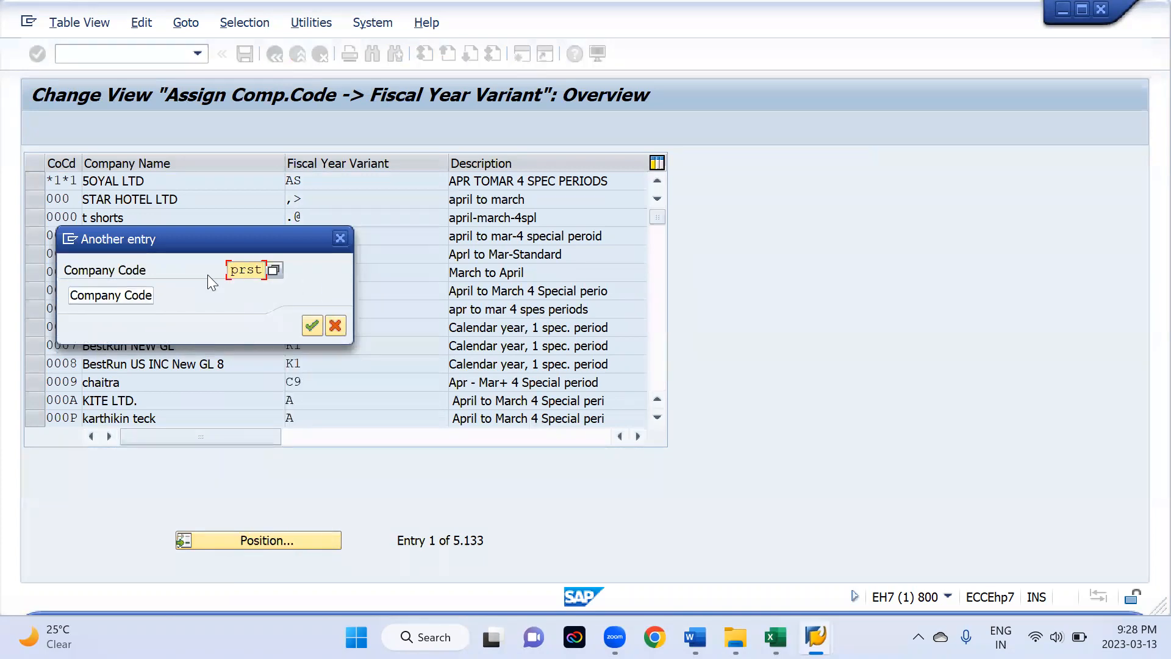
{"action": "key", "text": "Return"}
- Assign fiscal year variant #D to company code PRST and accept the entry
{"action": "left_click", "coordinate": [328, 180]}
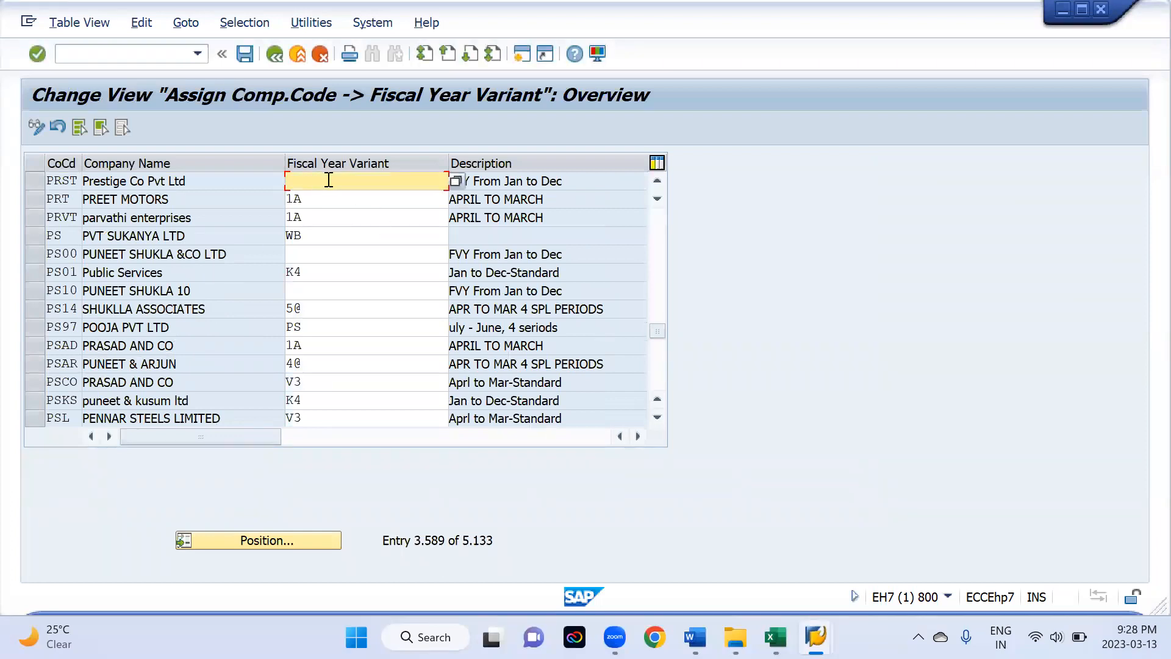
{"action": "type", "text": "#D"}
{"action": "key", "text": "Return"}
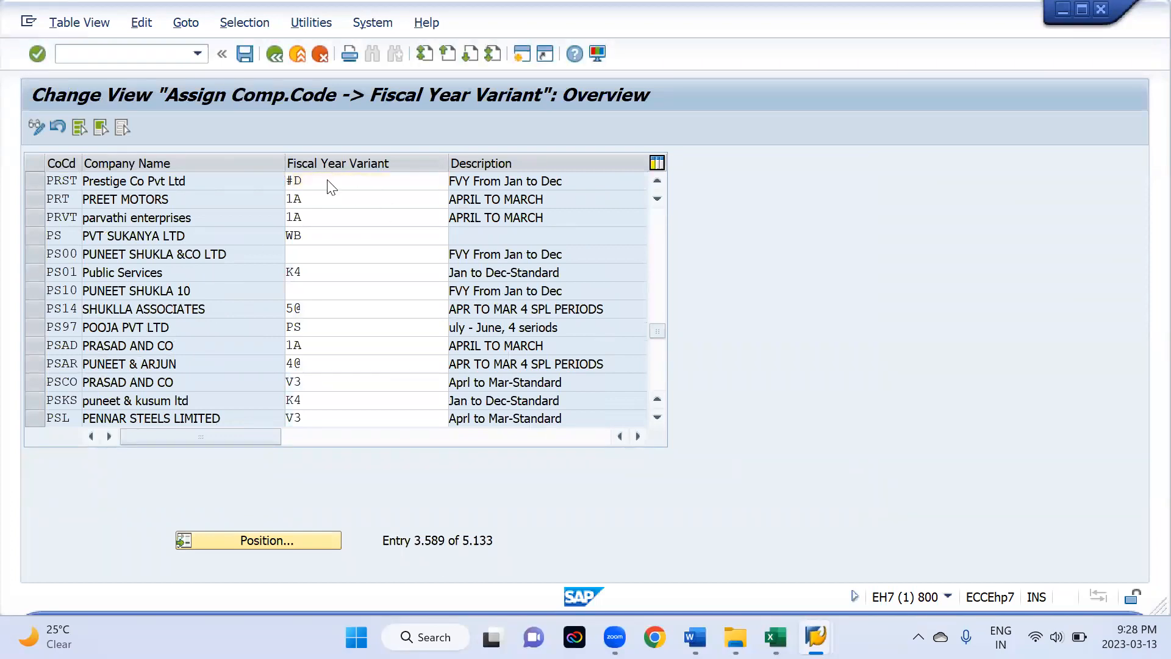
{"action": "key", "text": "Return"}
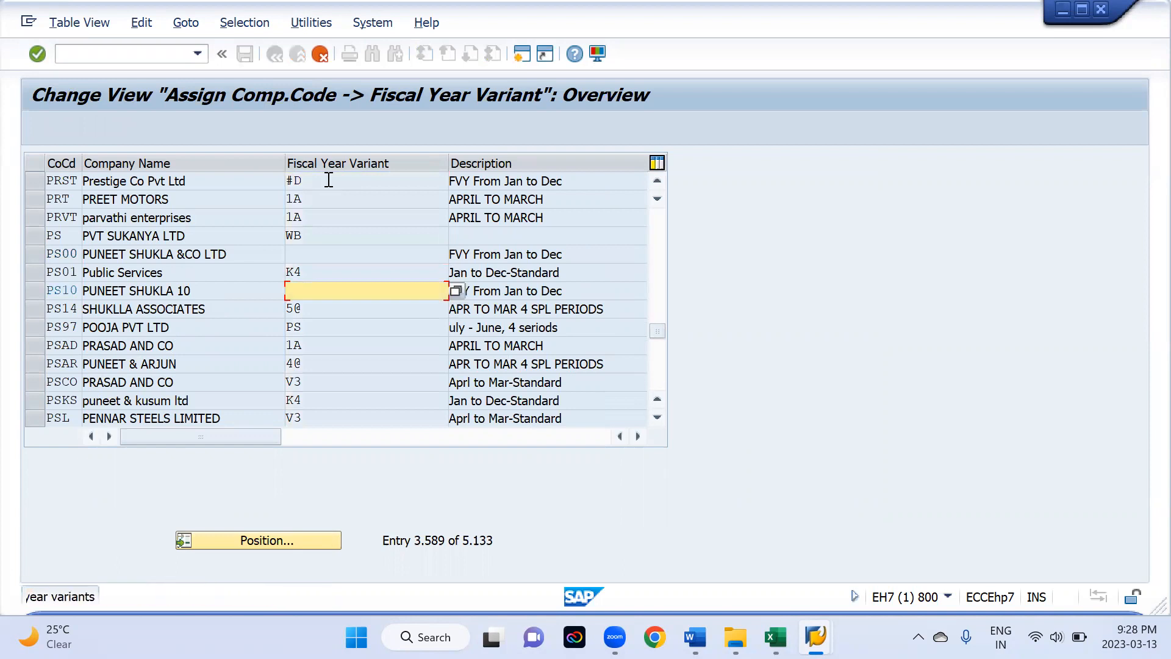
{"action": "left_click", "coordinate": [561, 186]}
{"action": "left_click", "coordinate": [361, 183]}
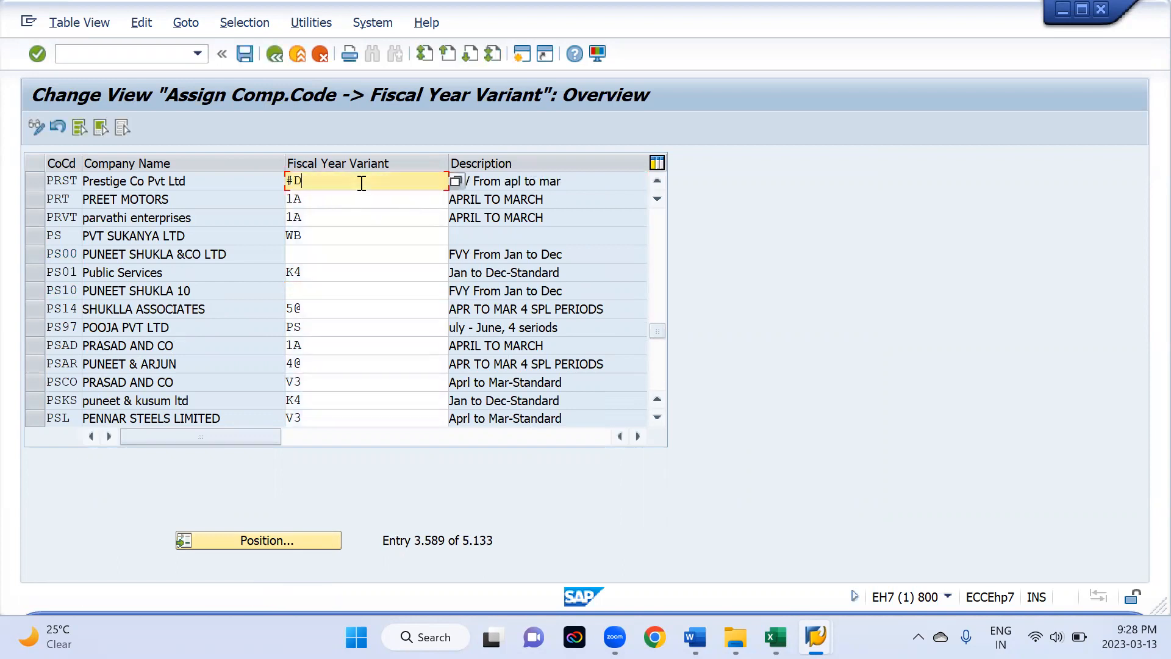
- Save the company code assignment under the Prestige Groups customizing request
{"action": "left_click", "coordinate": [246, 51]}
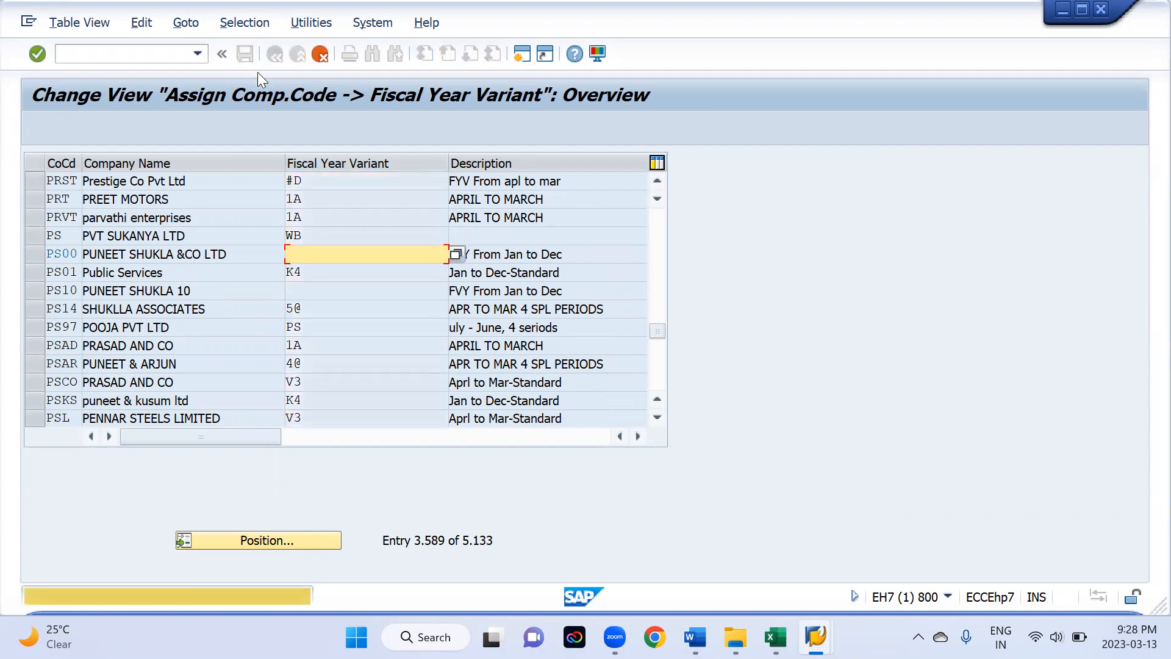
{"action": "key", "text": "Return"}
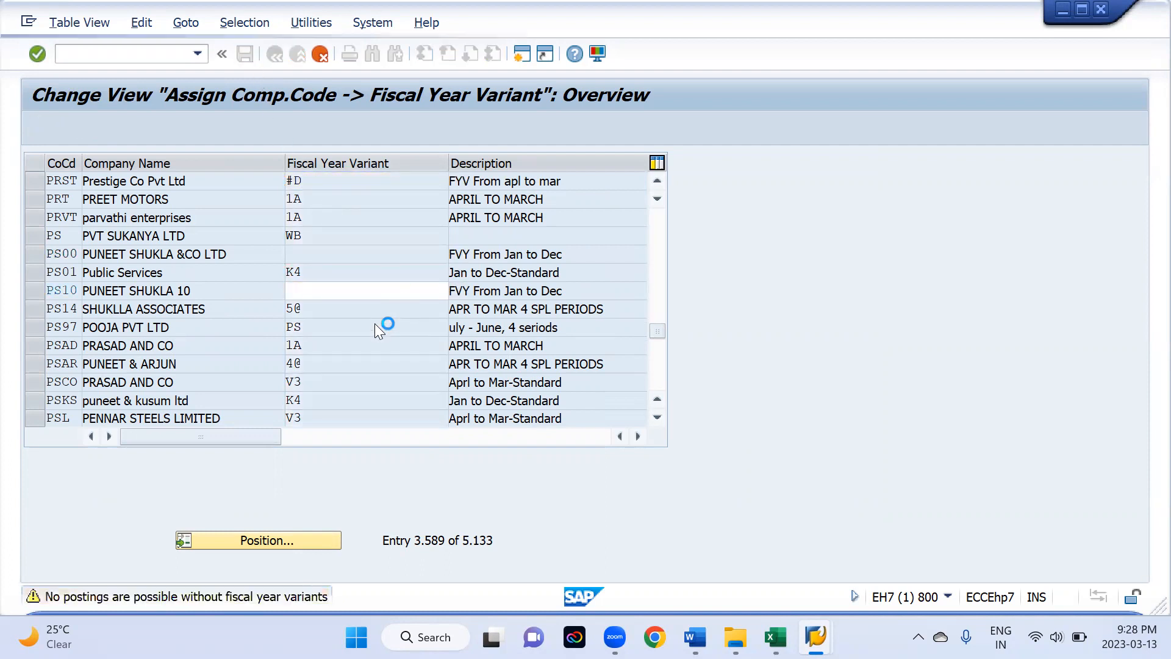
{"action": "key", "text": "Return"}
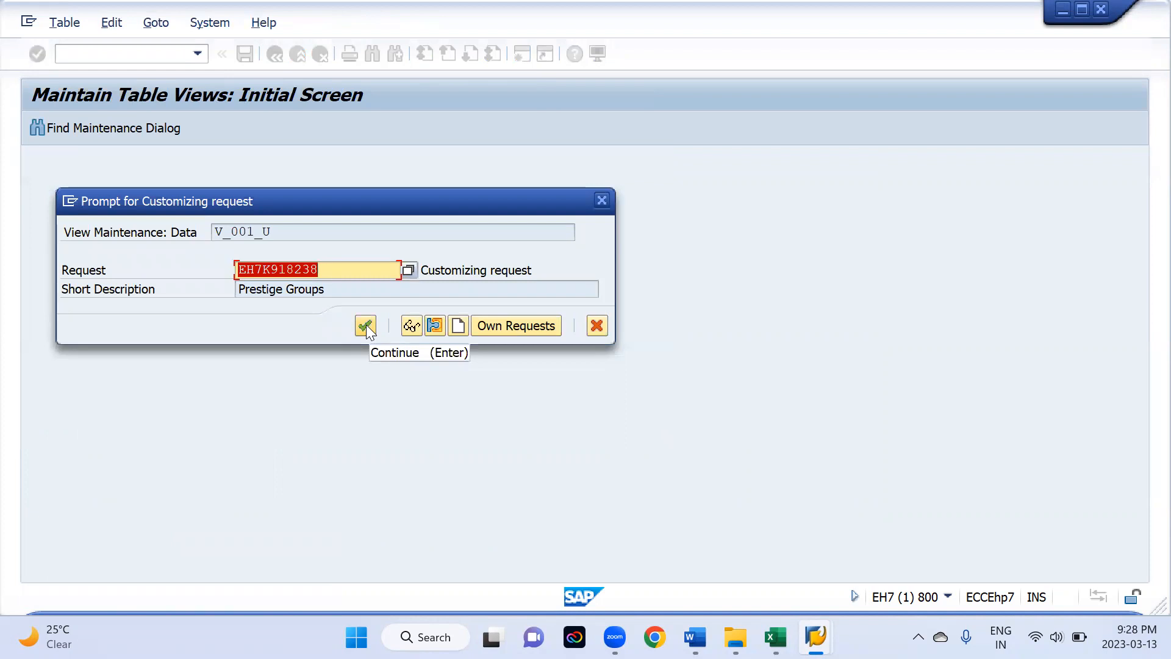
{"action": "left_click", "coordinate": [366, 325]}
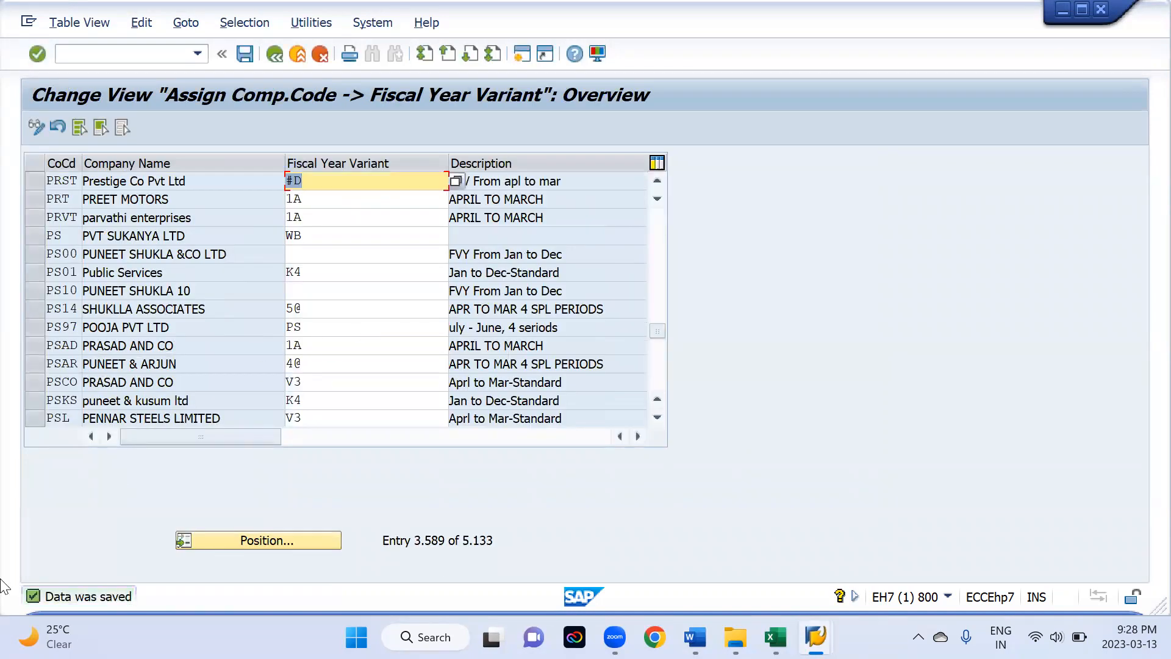